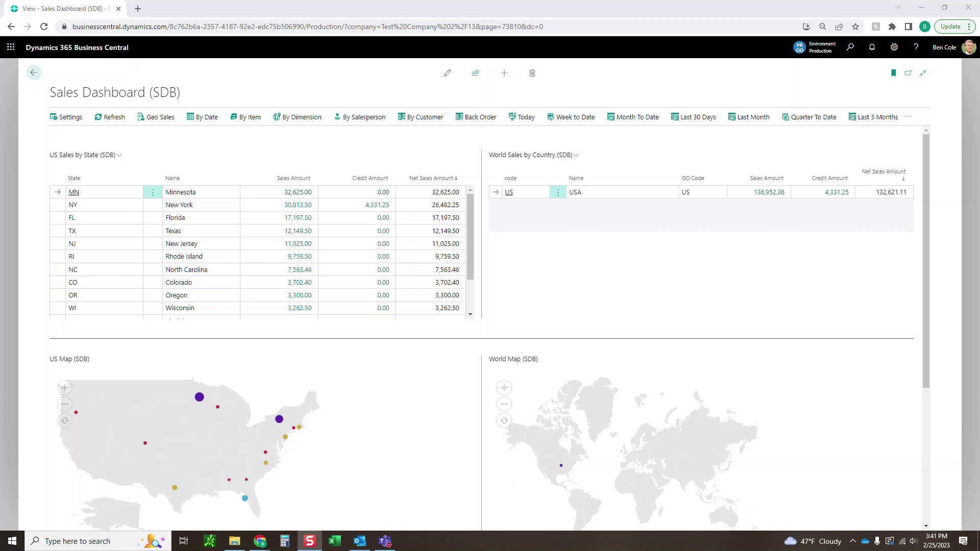
Step: Search Tell Me for 'SDB' and open the Sales Dashboard Setup (SDB) page
key("alt+q")
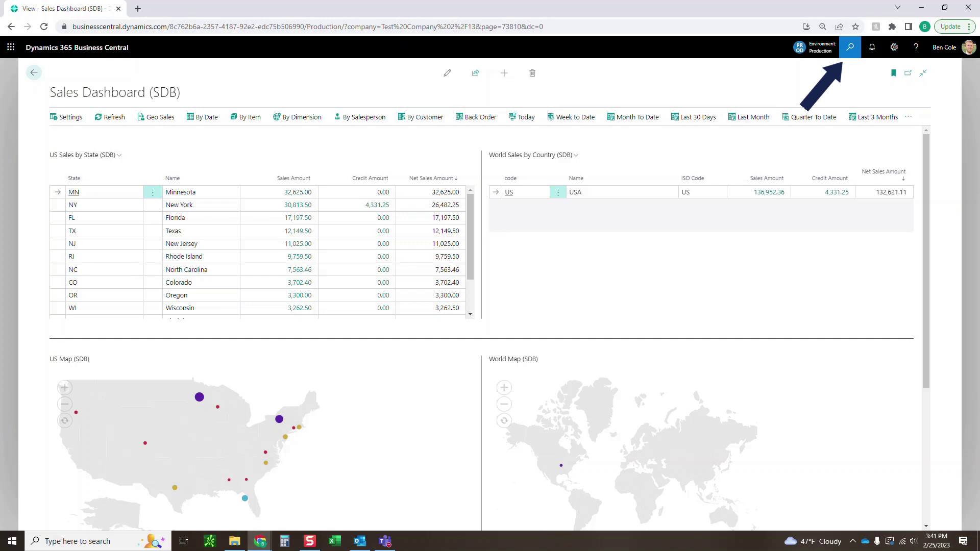
type("SDB")
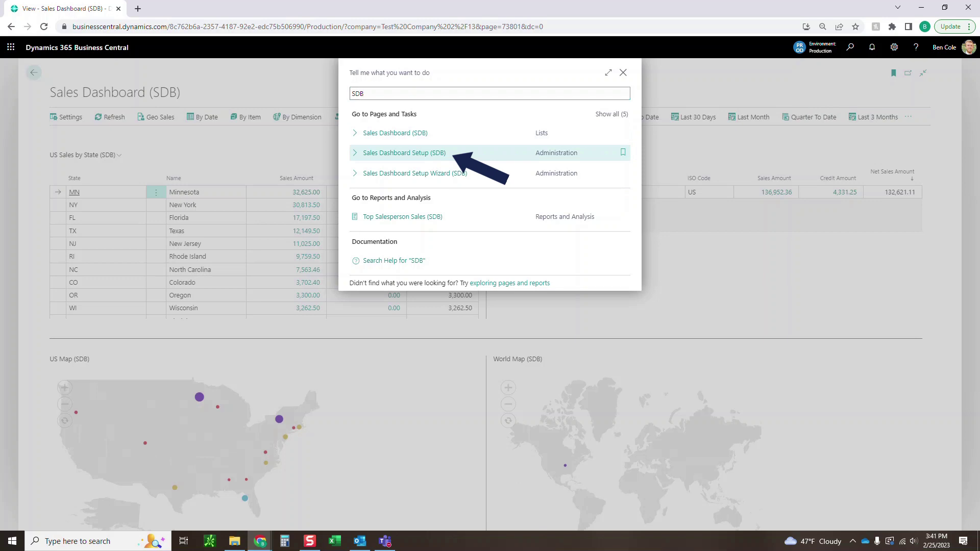
key("Return")
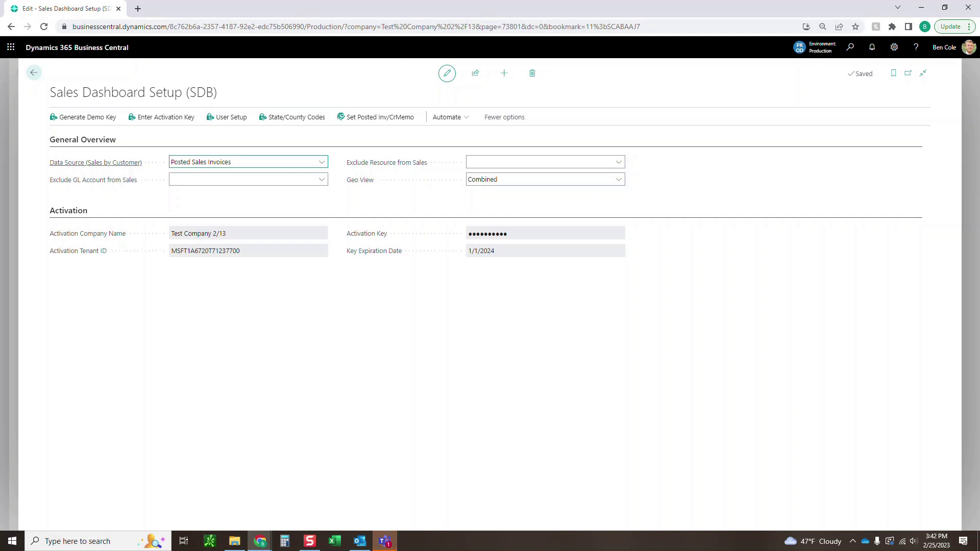
key("alt+Down")
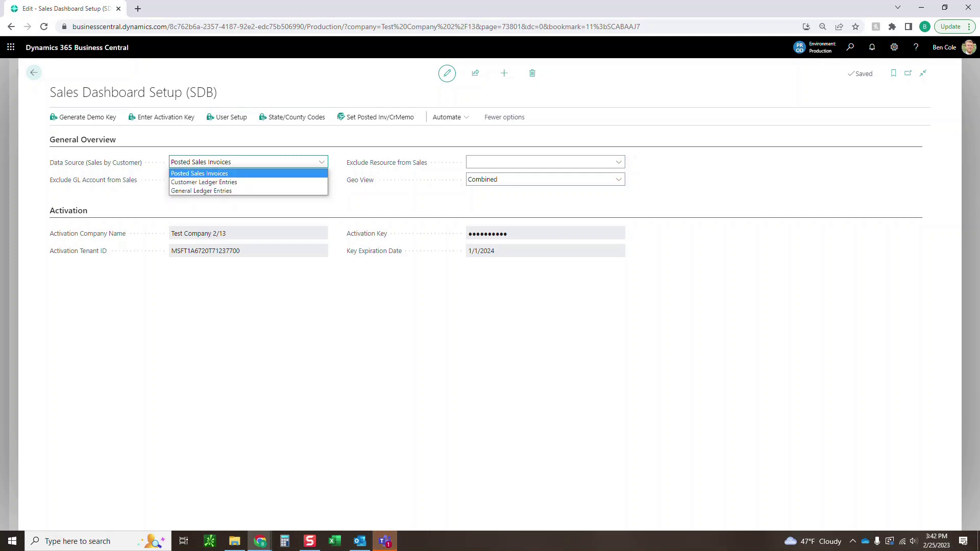
key("Down")
key("Down")
key("Up")
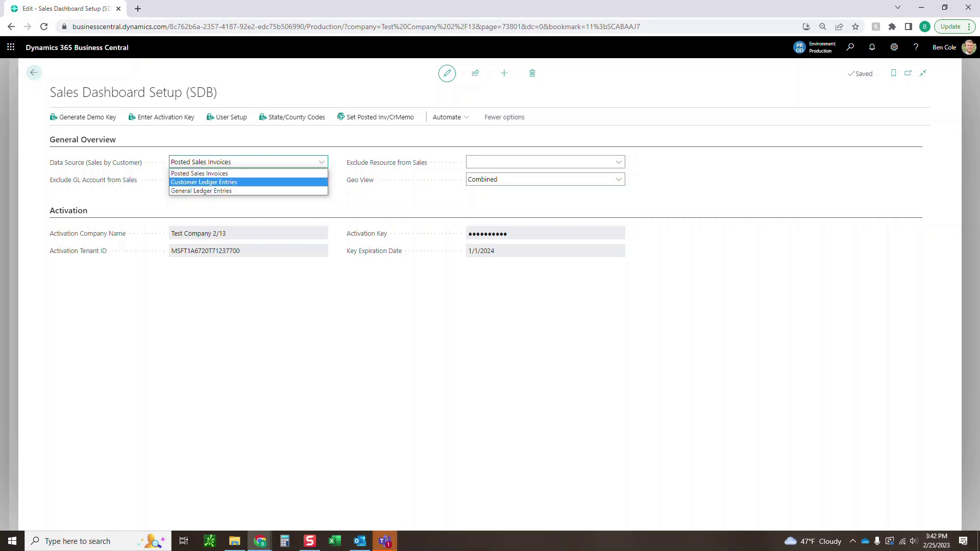
key("Escape")
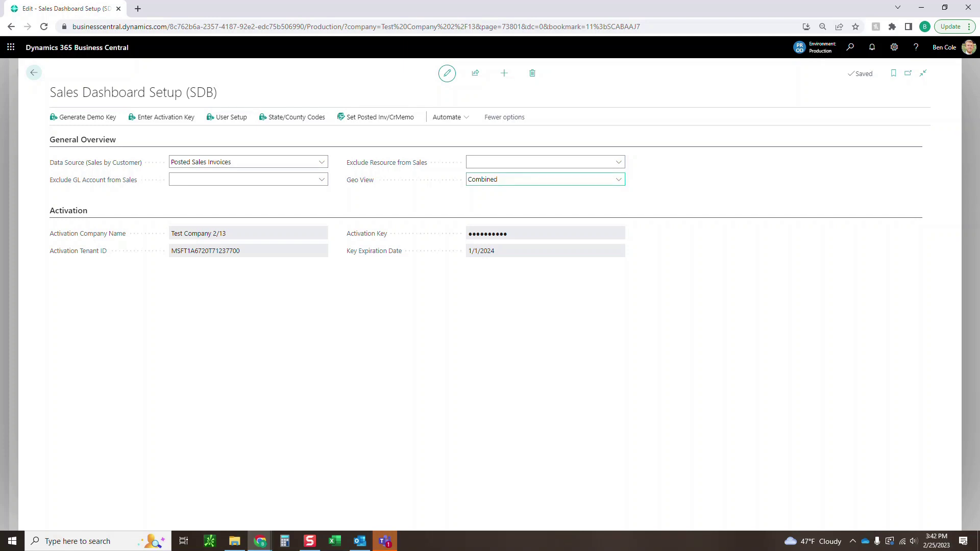
key("alt+Down")
key("Up")
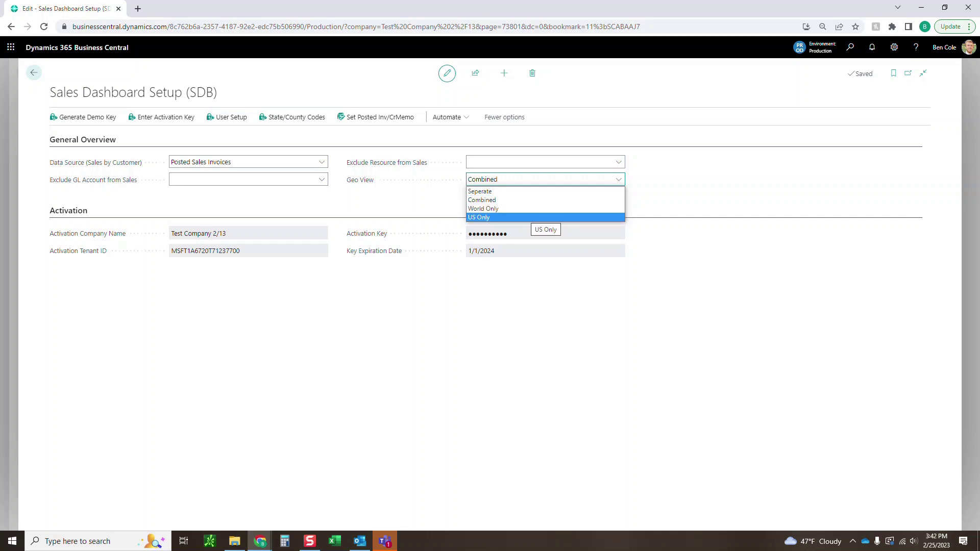
Step: Keep Geo View Combined, then open SDB User Setup and review Dashboard View options, keeping Combo
left_click(248, 180)
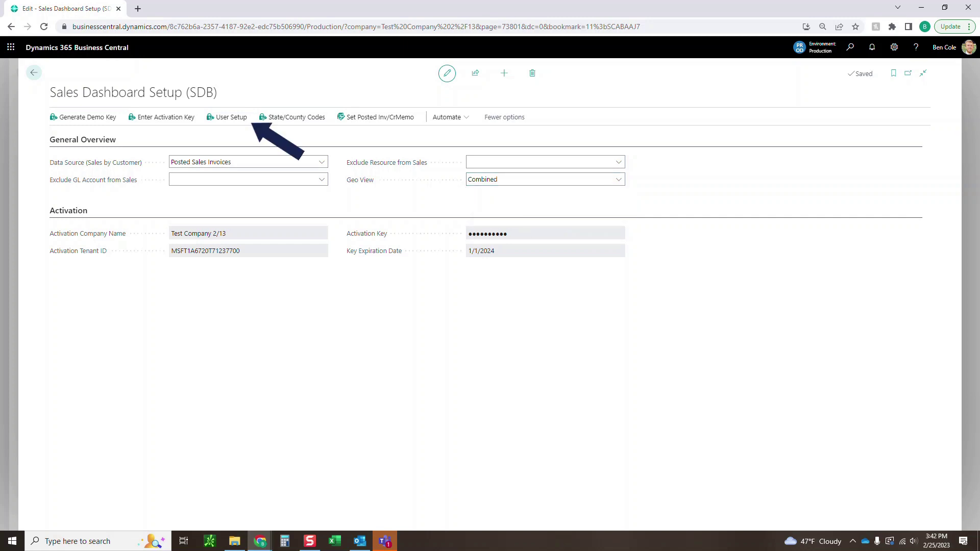
left_click(227, 117)
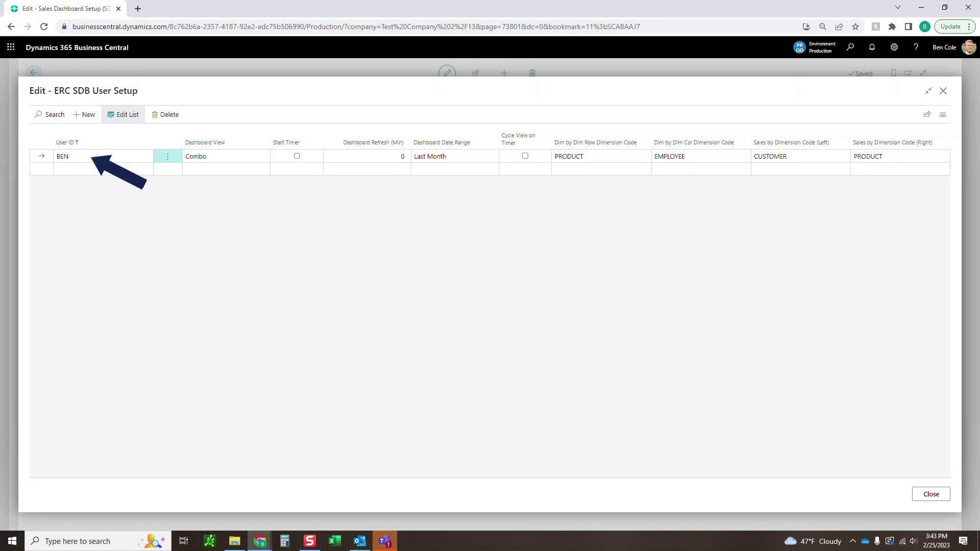
left_click(225, 156)
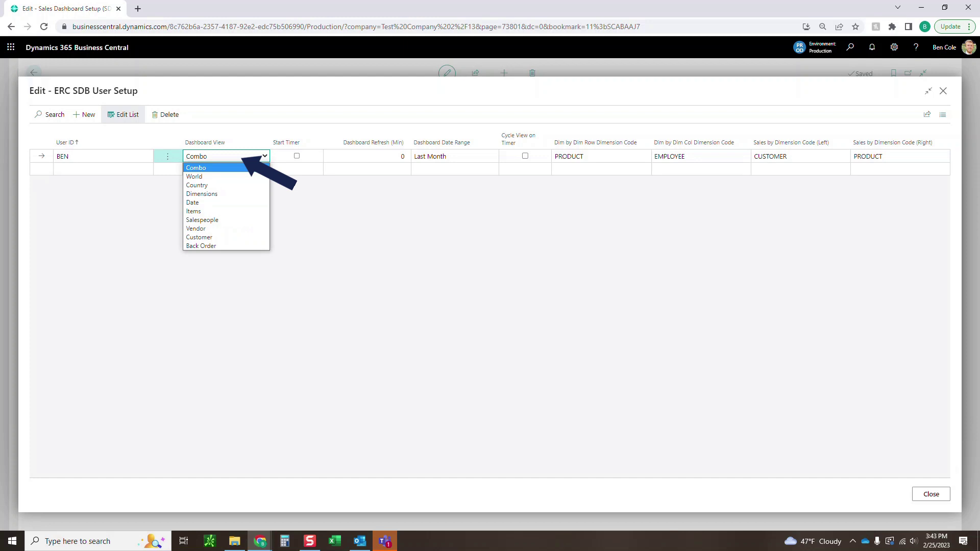
key("Return")
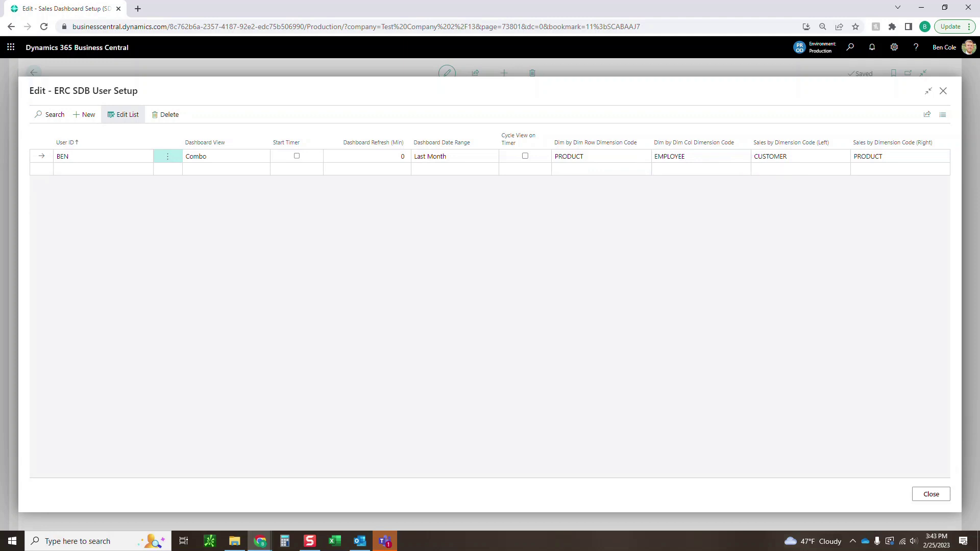
Step: Close the user setup and open Sales Dashboard (SDB) through a Tell Me search for 'SDB'
left_click(931, 494)
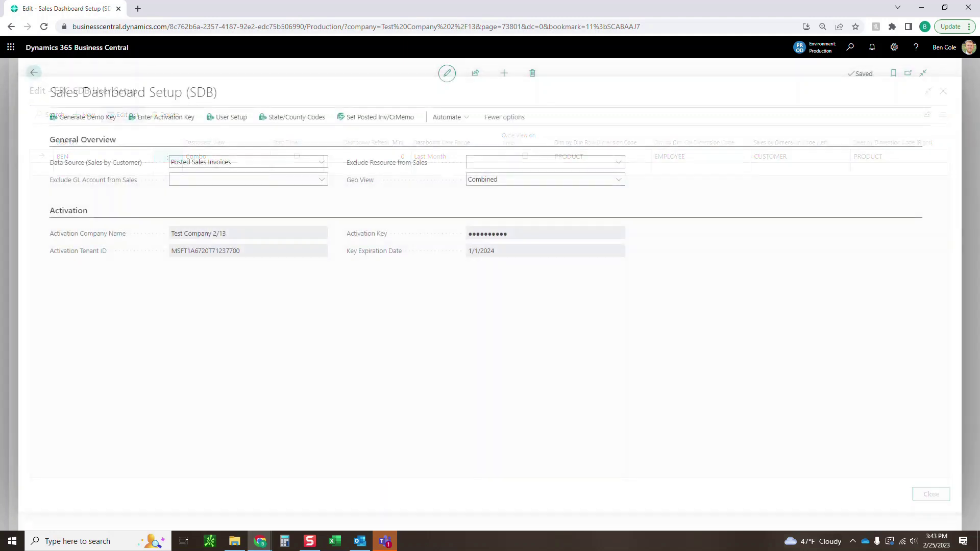
key("alt+q")
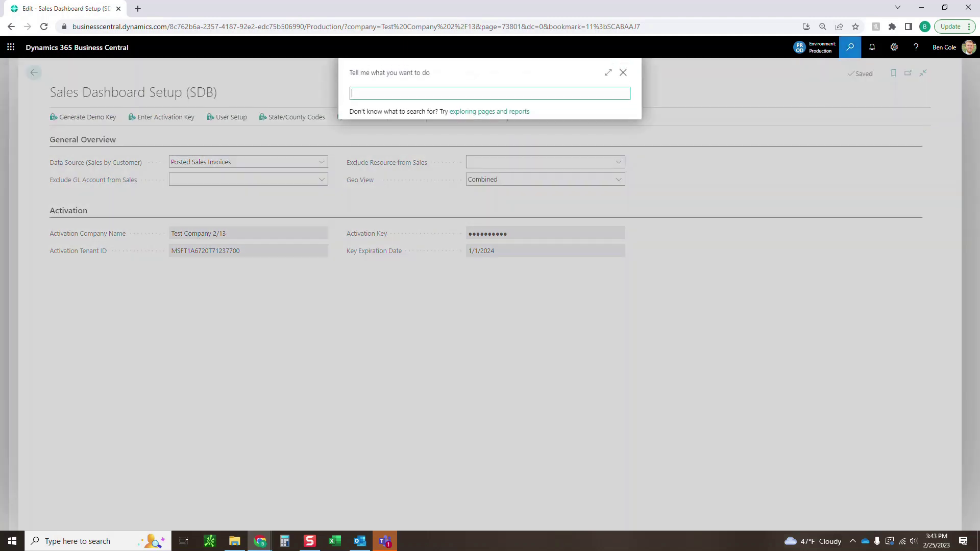
type("SDB")
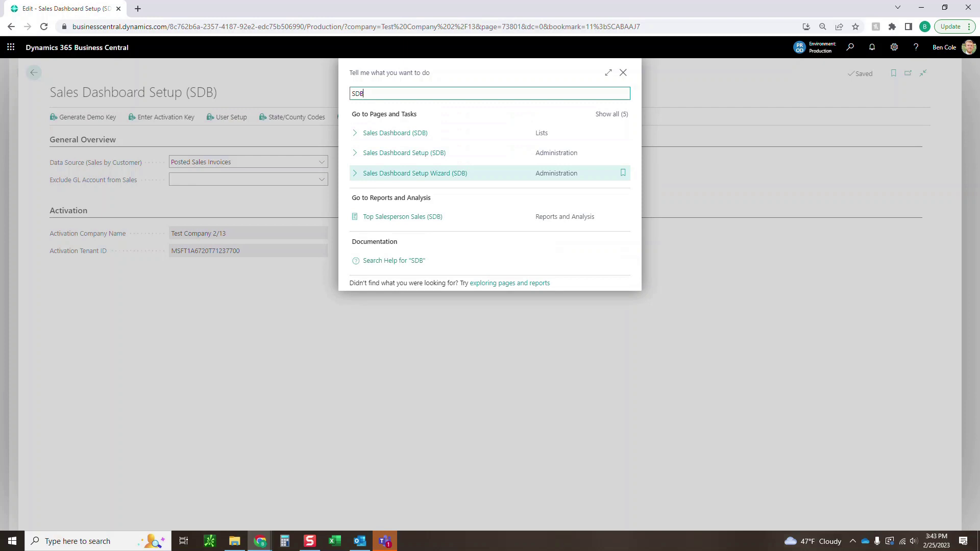
key("Down")
key("Return")
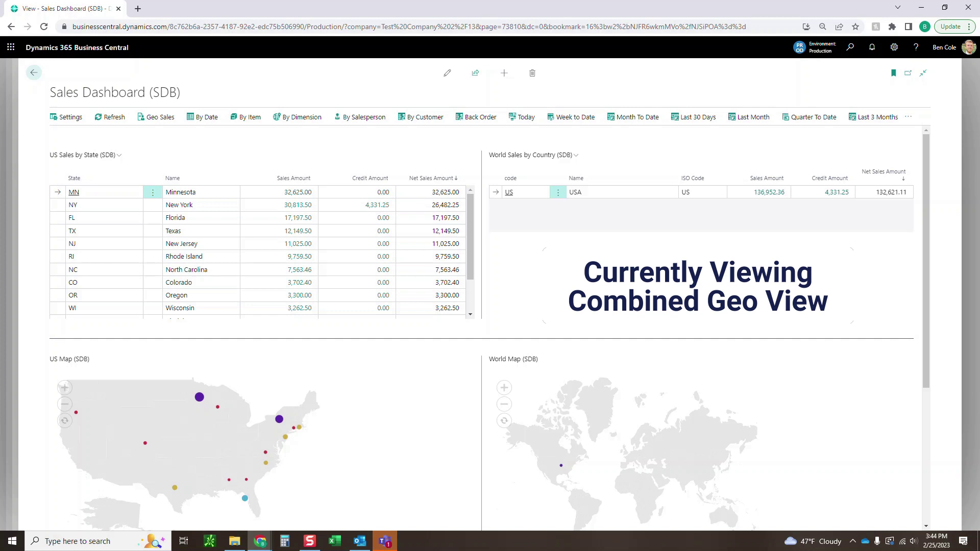
scroll(488, 328, "down", 1)
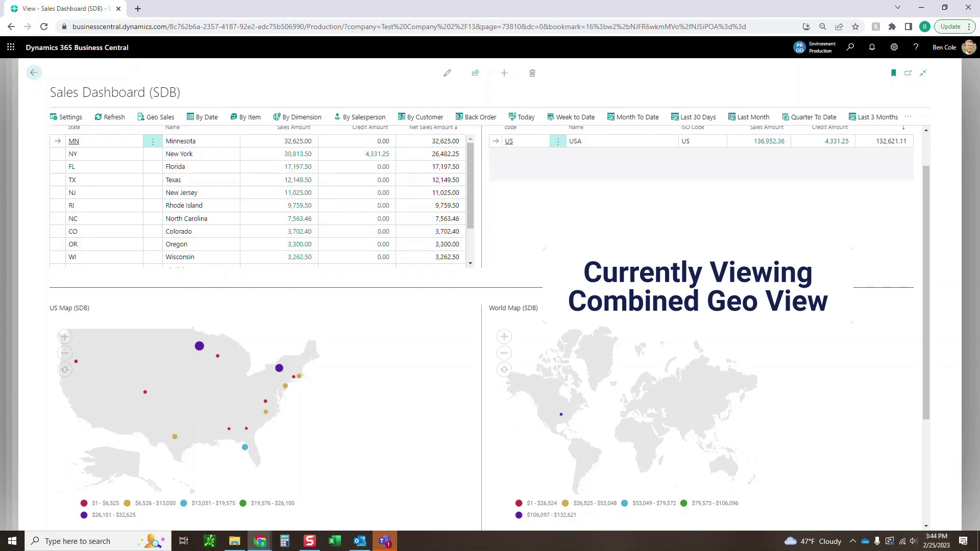
scroll(489, 326, "up", 2)
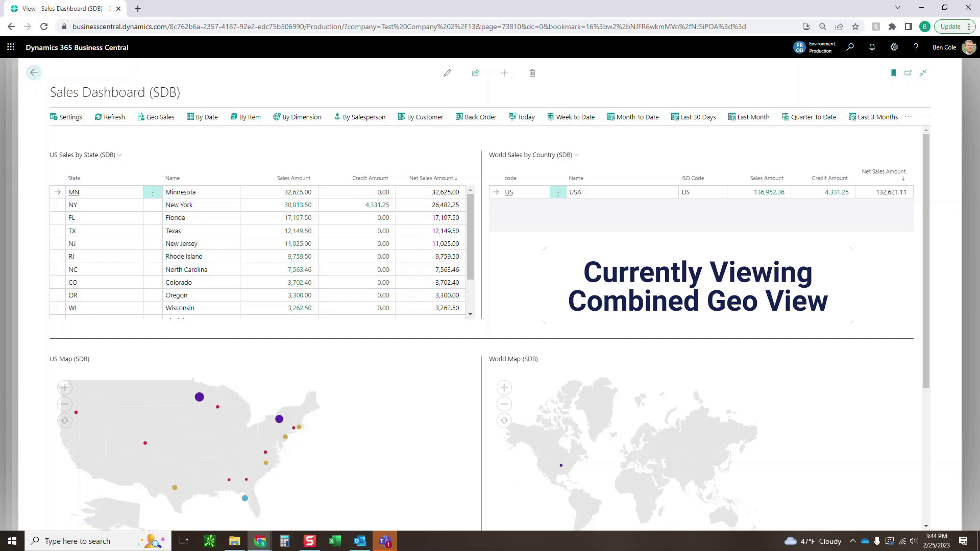
scroll(489, 328, "down", 2)
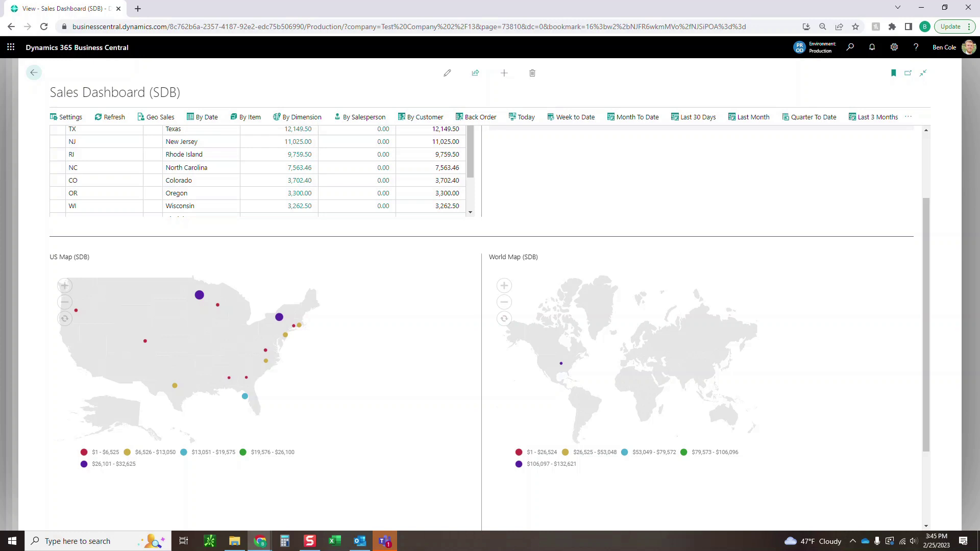
Step: Review Colorado's and Oregon's 3,300.00 sales entries, then filter geo sales to Last 30 Days
mouse_move(145, 340)
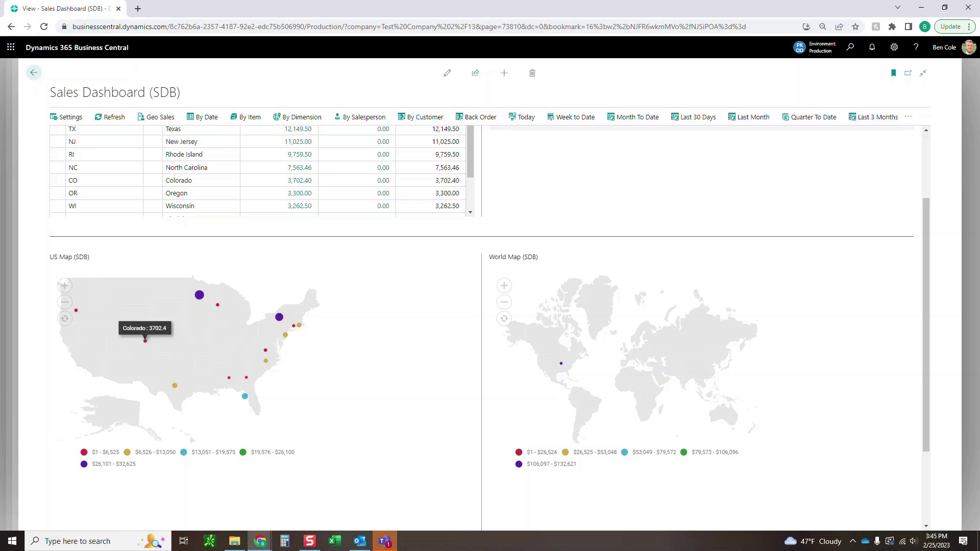
left_click(145, 341)
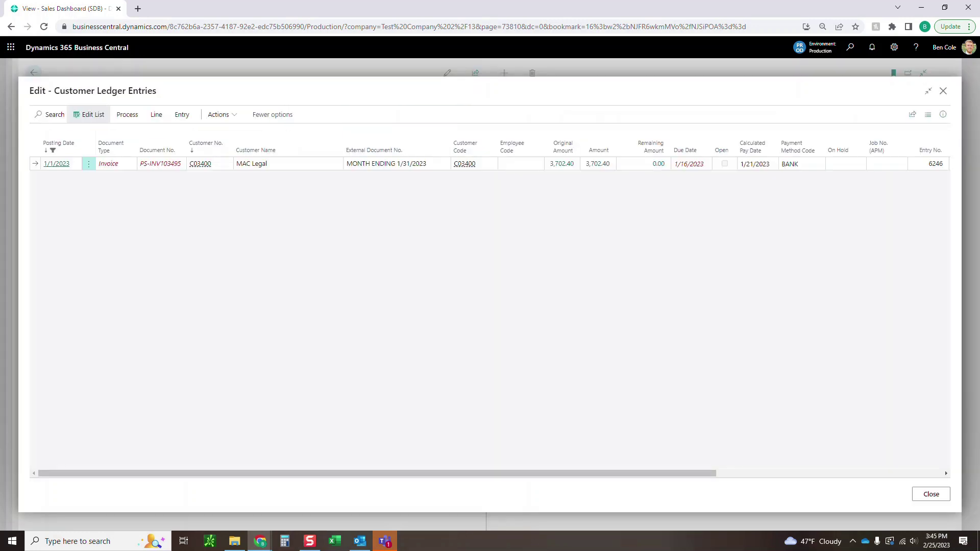
left_click(931, 494)
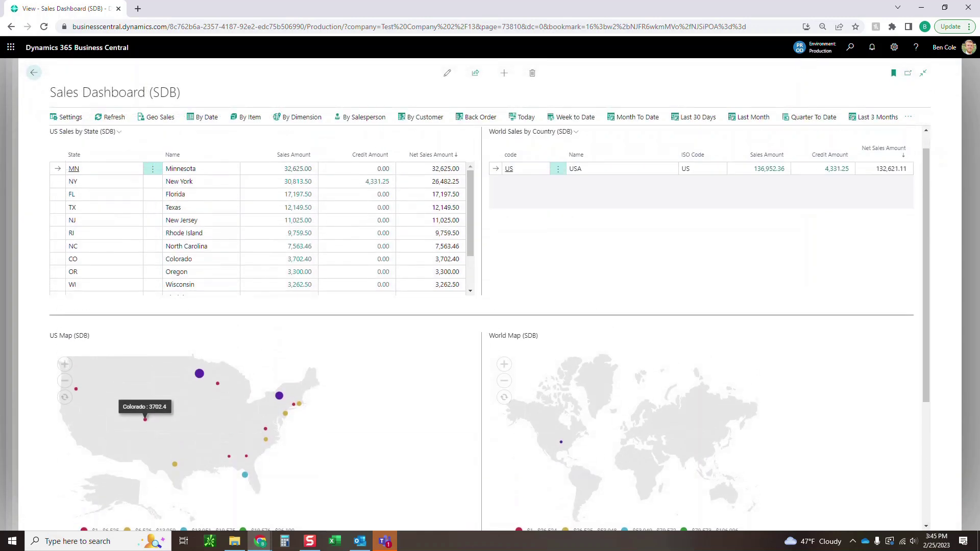
scroll(357, 229, "down", 1)
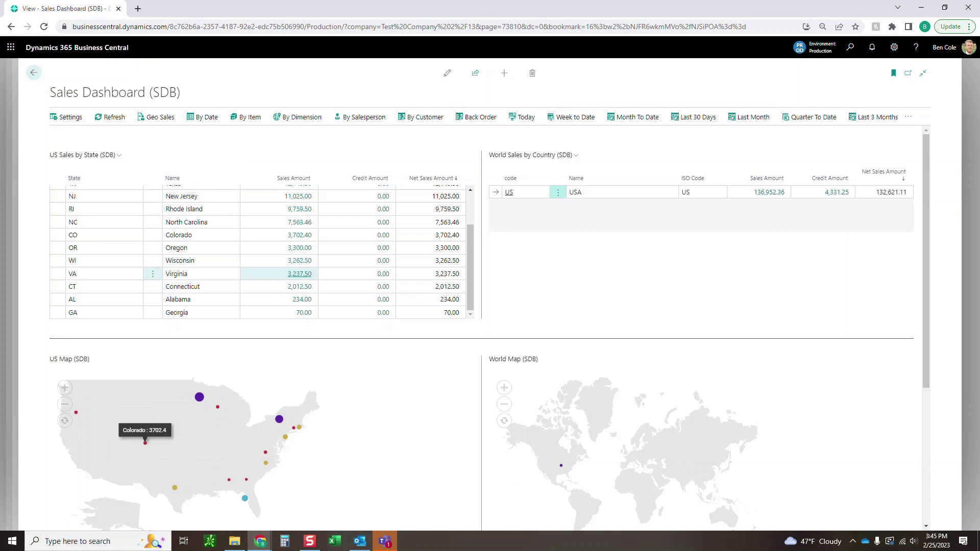
left_click(300, 248)
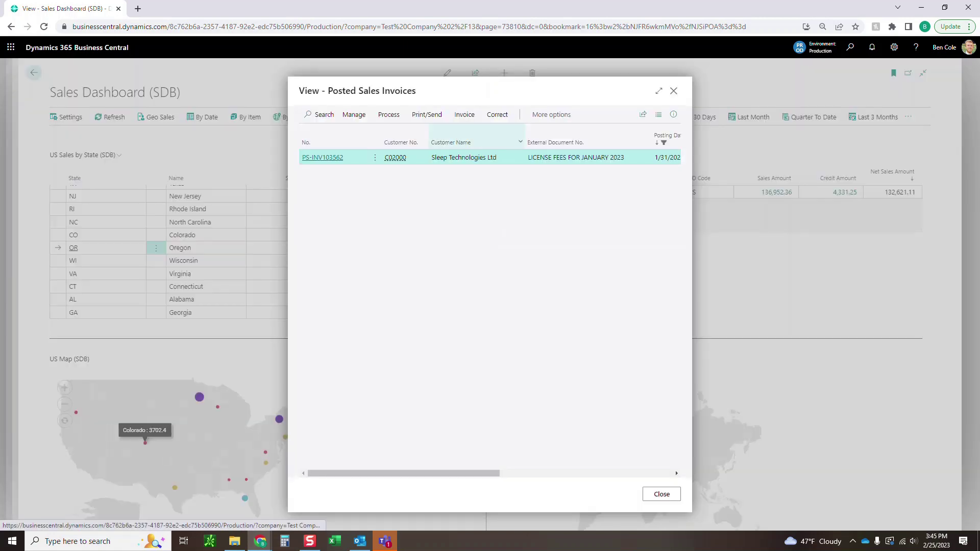
left_click(662, 494)
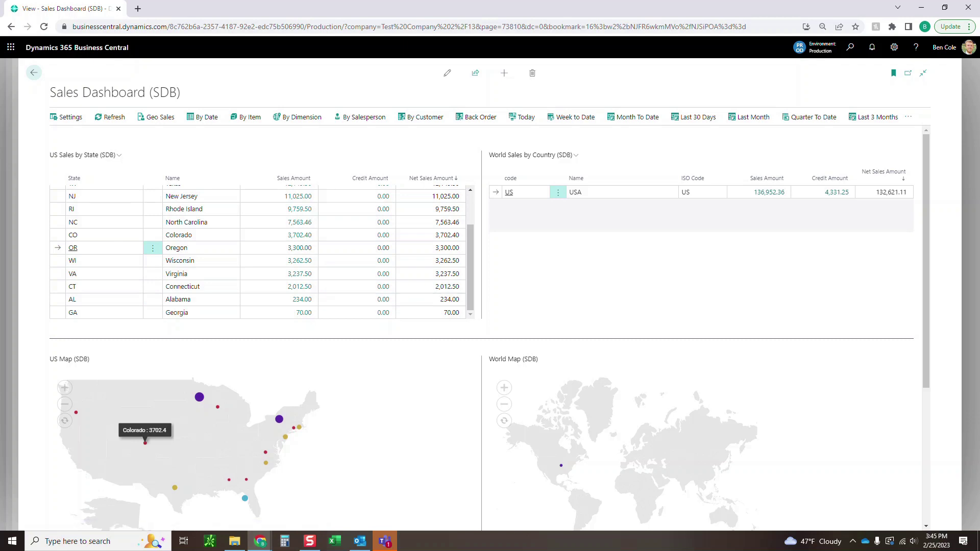
scroll(260, 253, "up", 2)
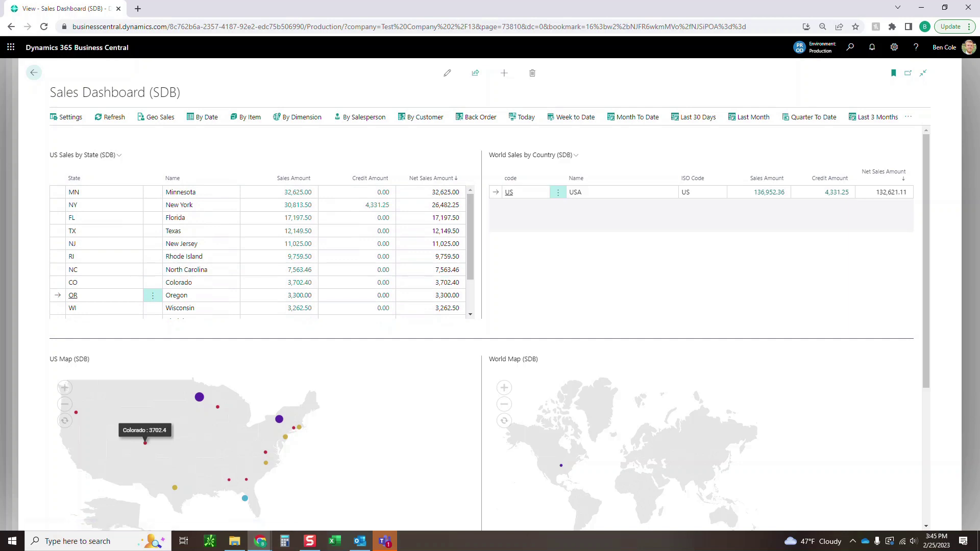
left_click(697, 117)
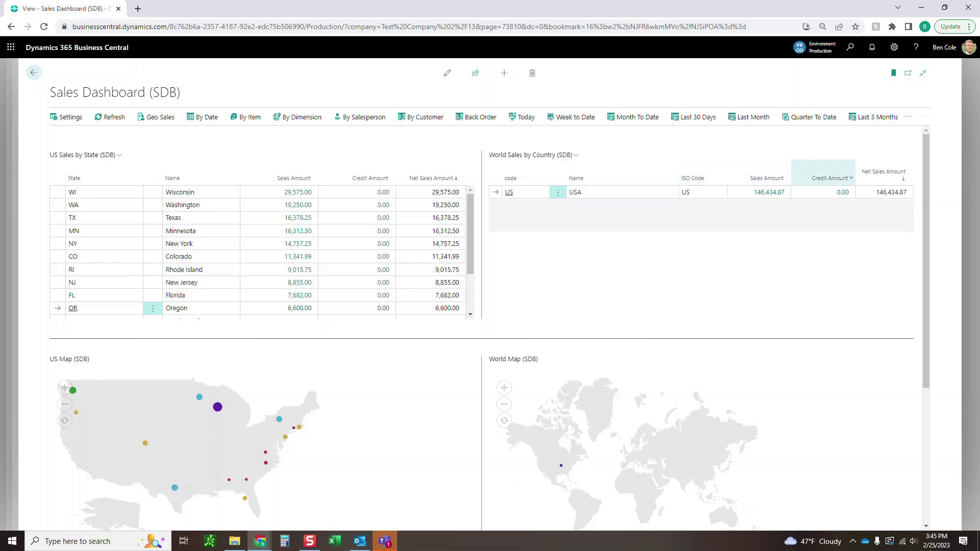
Step: Filter geo sales to Last 3 Months, then switch the dashboard to the By Date view
left_click(873, 117)
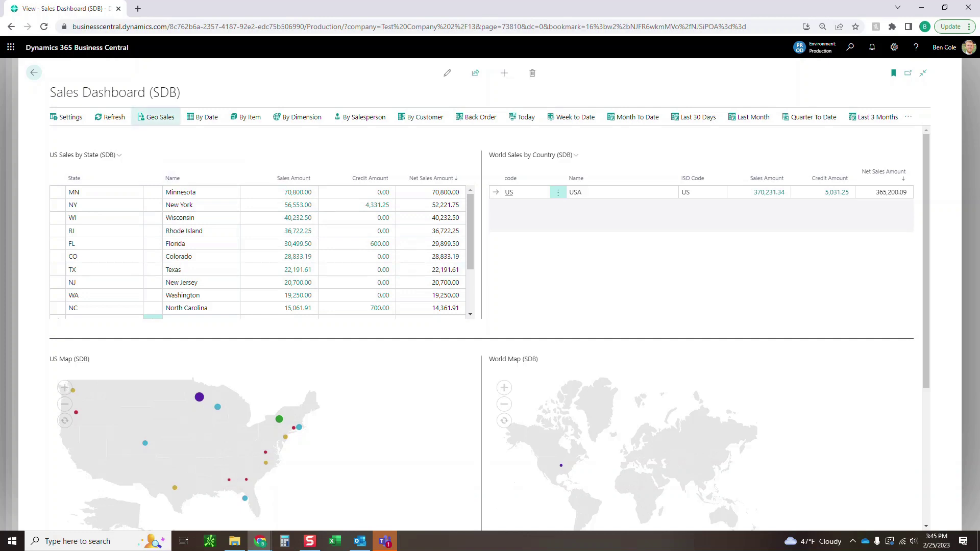
left_click(207, 117)
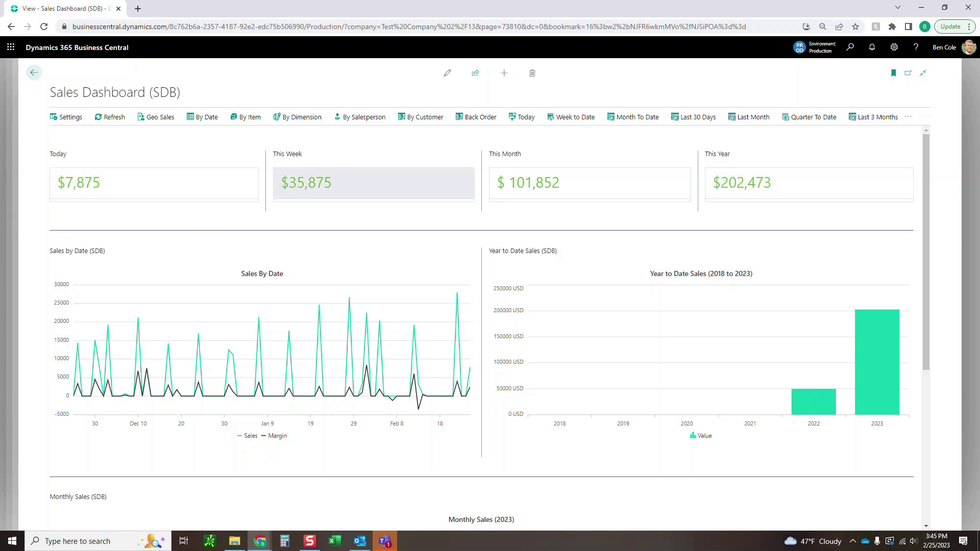
left_click(374, 182)
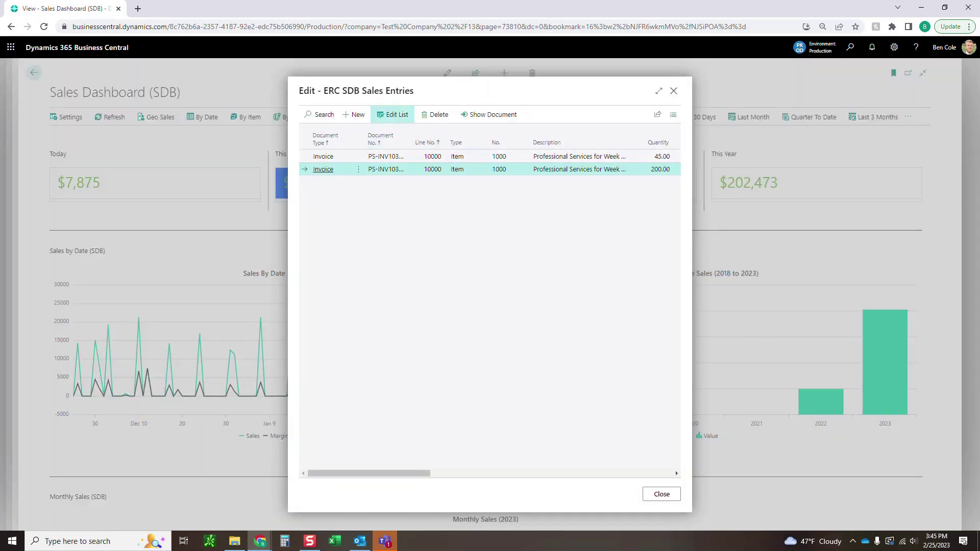
left_click(661, 494)
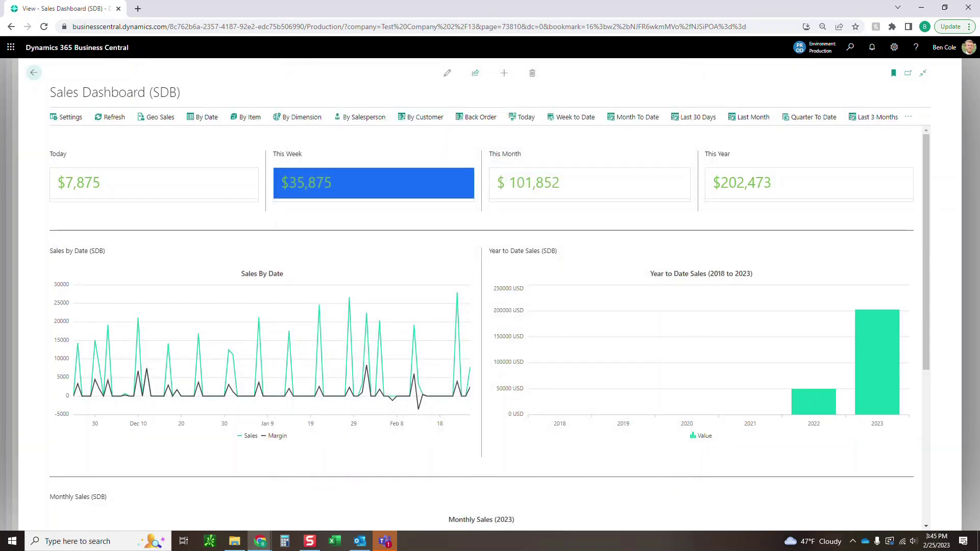
scroll(489, 327, "down", 2)
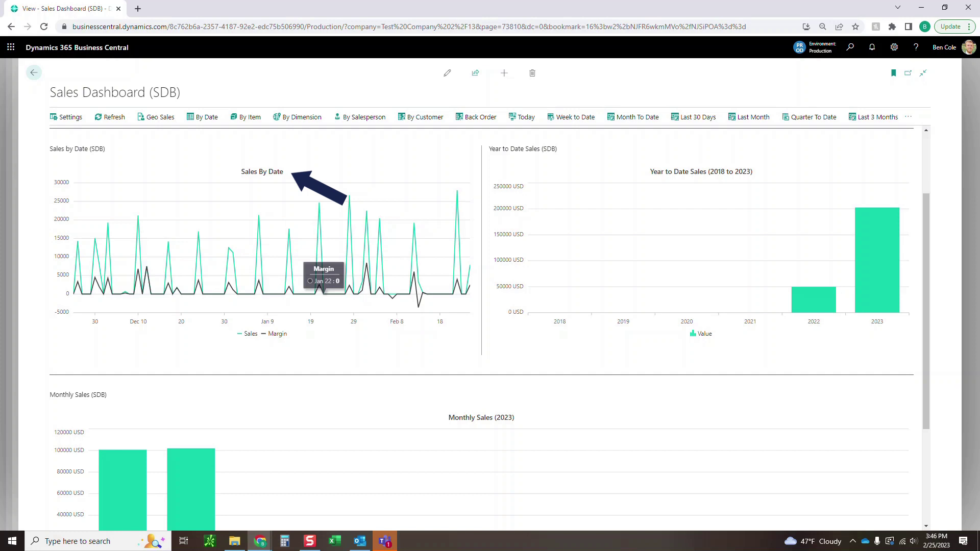
left_click(694, 117)
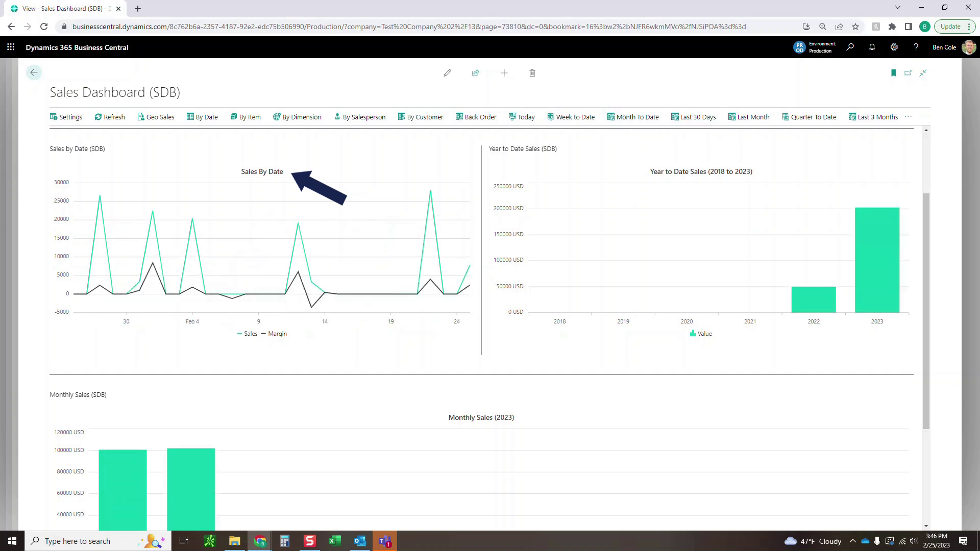
left_click(873, 117)
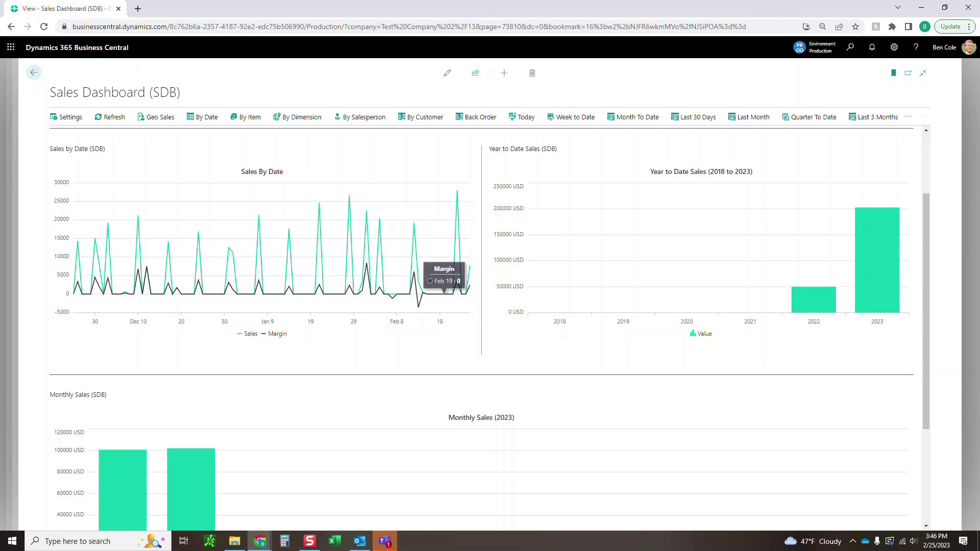
mouse_move(814, 299)
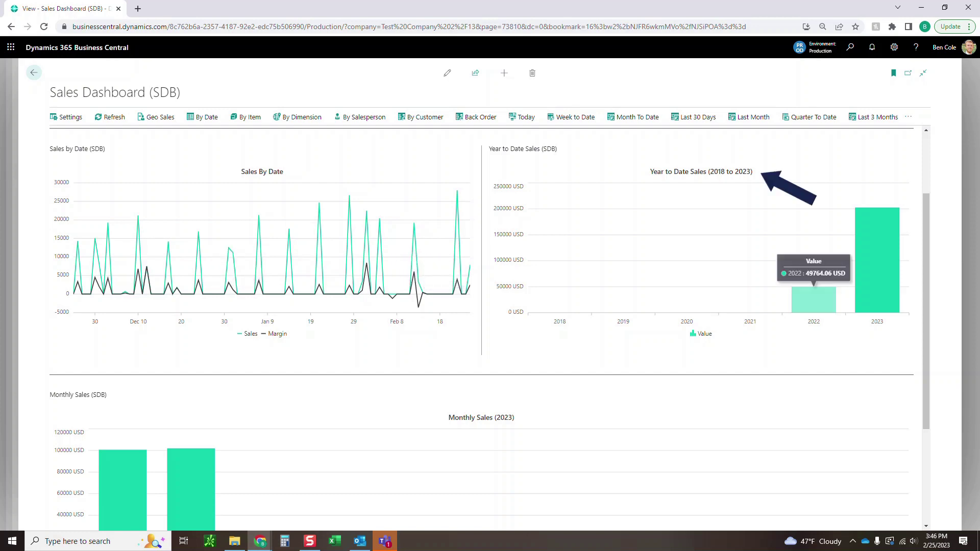
mouse_move(876, 261)
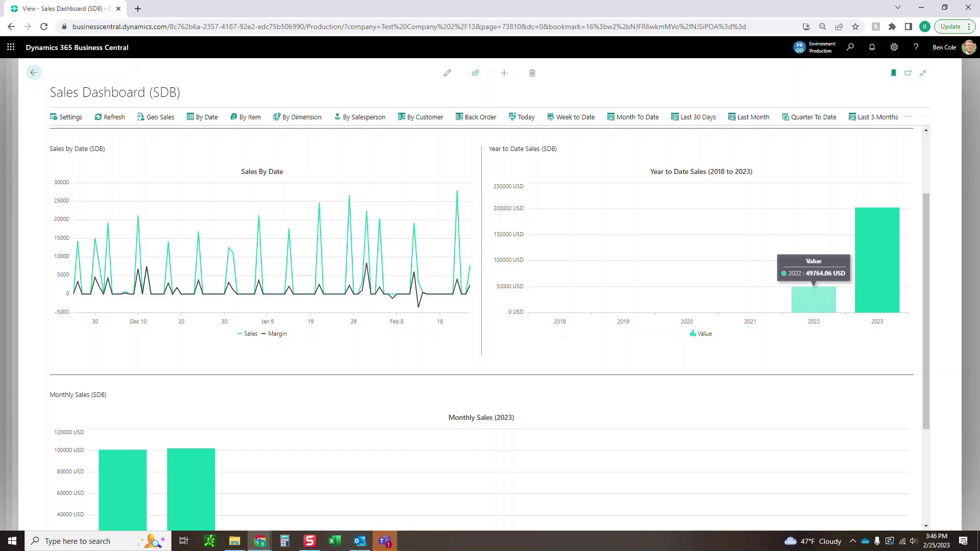
left_click(814, 298)
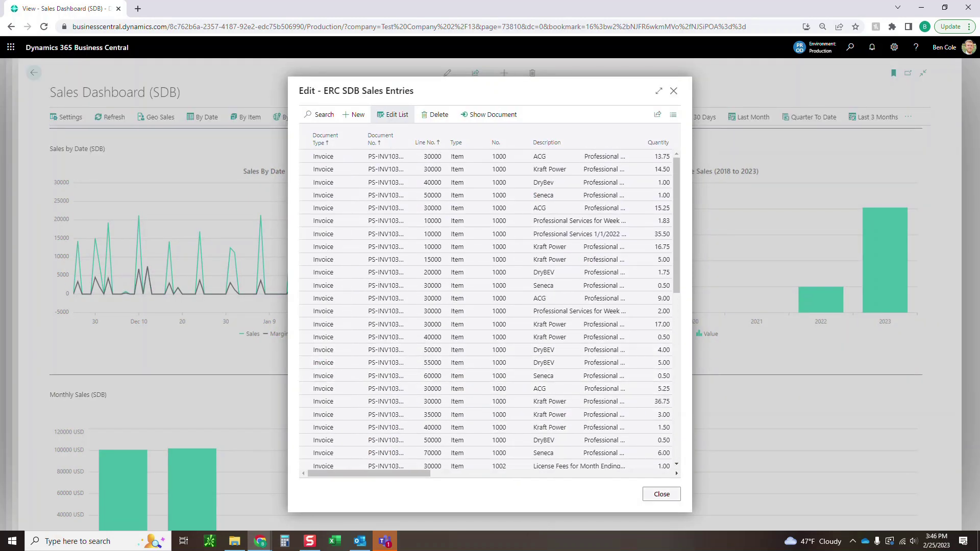
left_click(662, 494)
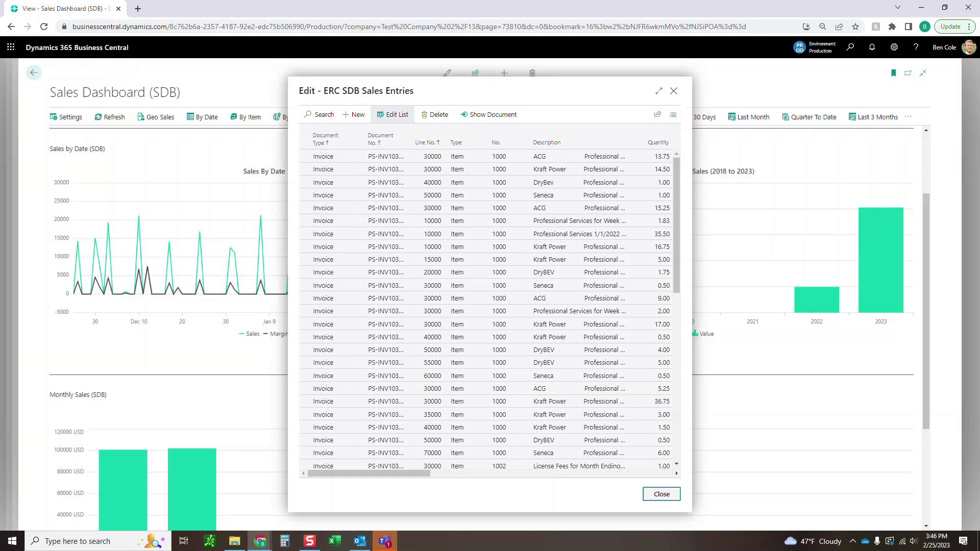
scroll(489, 329, "down", 3)
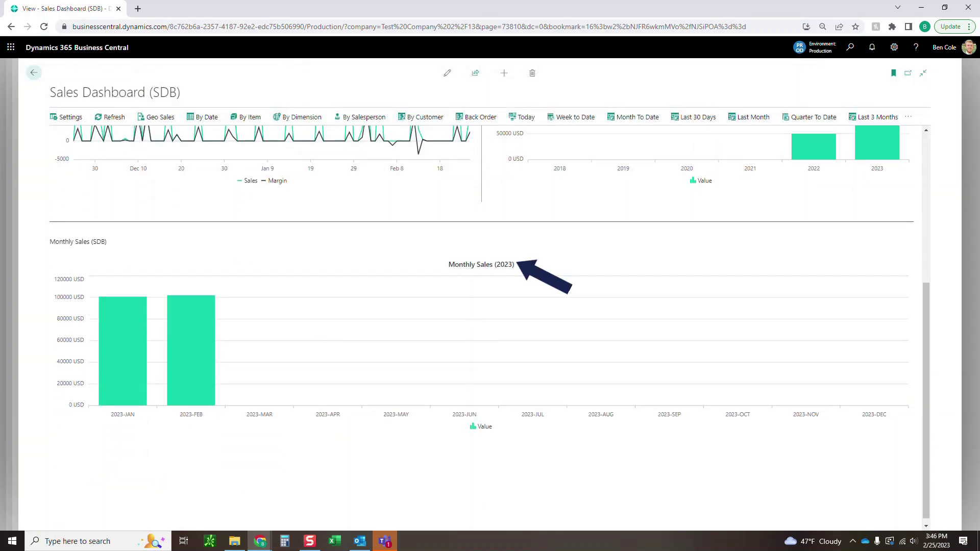
mouse_move(190, 347)
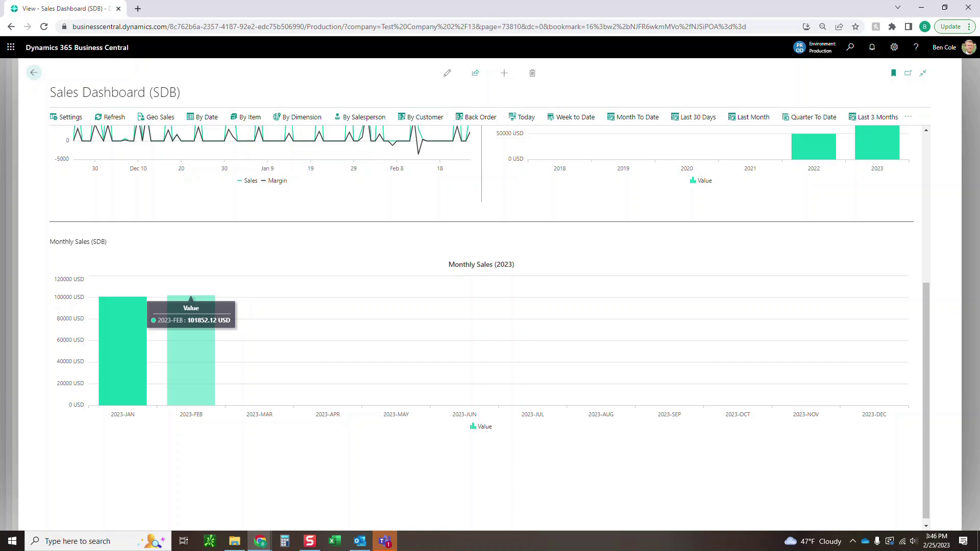
left_click(191, 352)
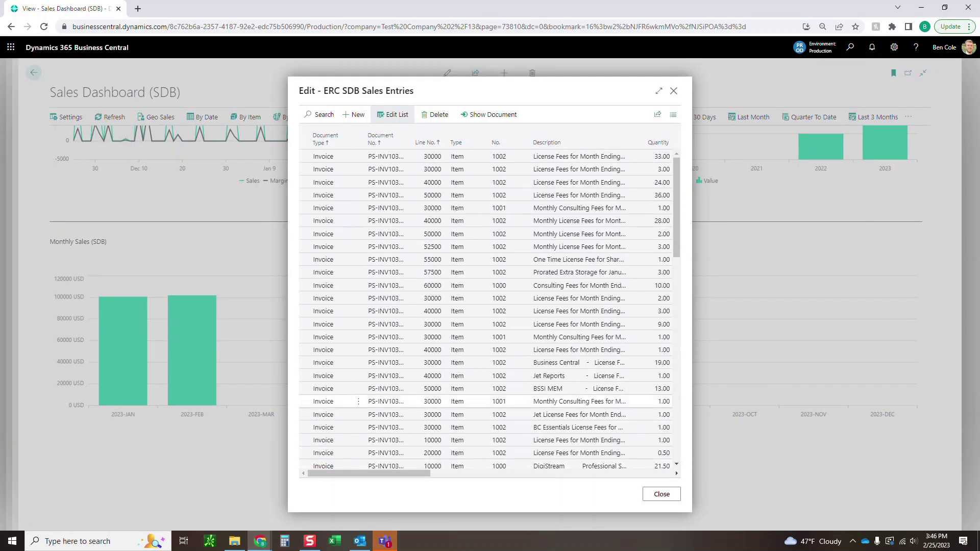
left_click(661, 494)
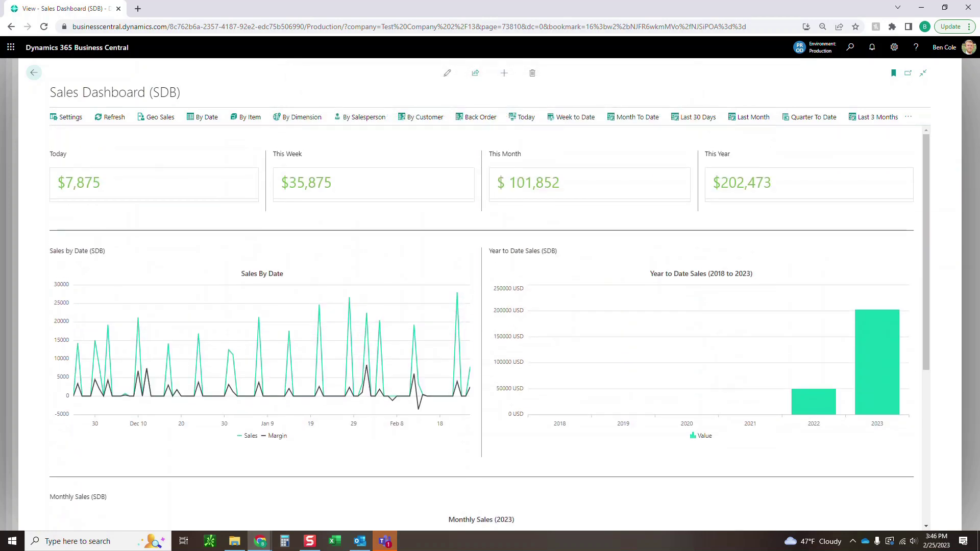
Step: Switch to By Item, browse the customer list, and filter to Last 30 Days, then Last 3 Months
left_click(249, 117)
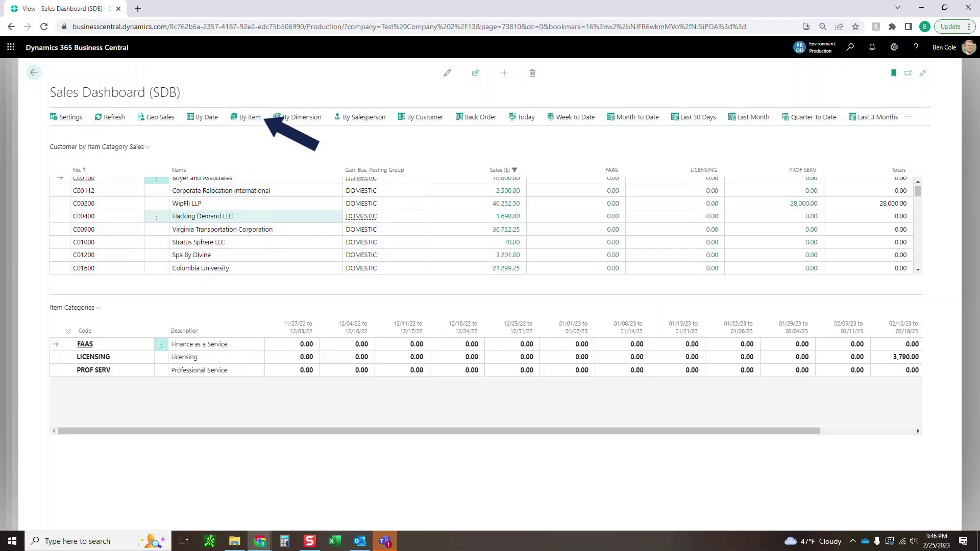
scroll(256, 227, "down", 6)
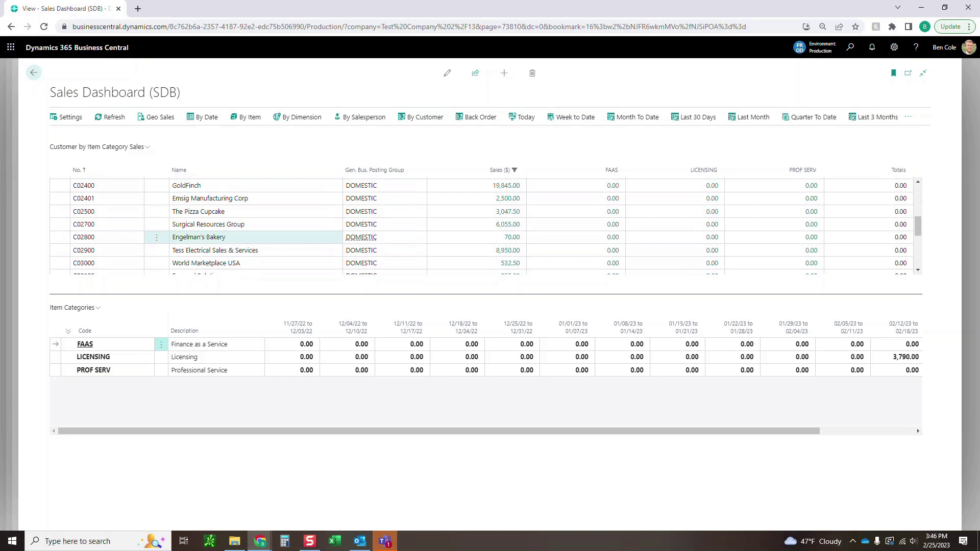
scroll(255, 227, "up", 6)
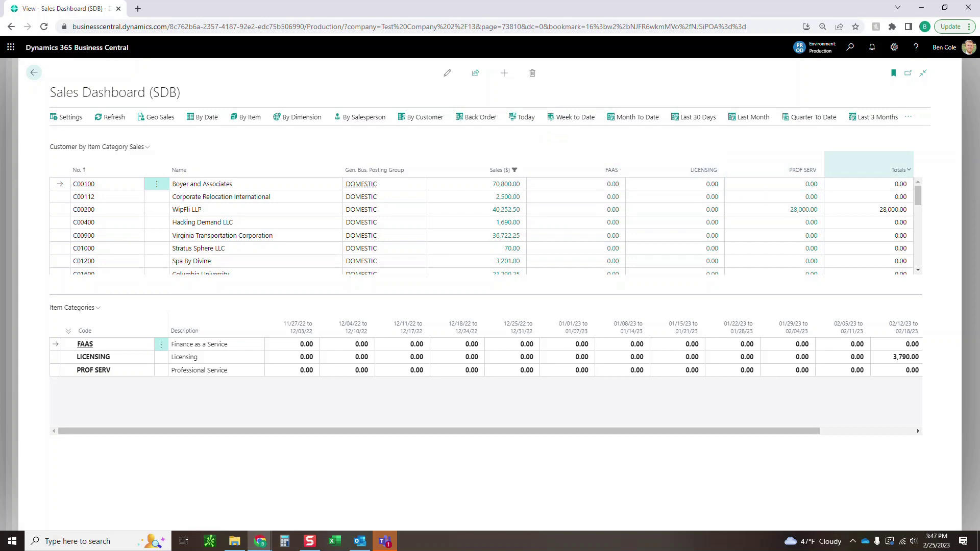
scroll(868, 235, "down", 3)
scroll(775, 235, "down", 5)
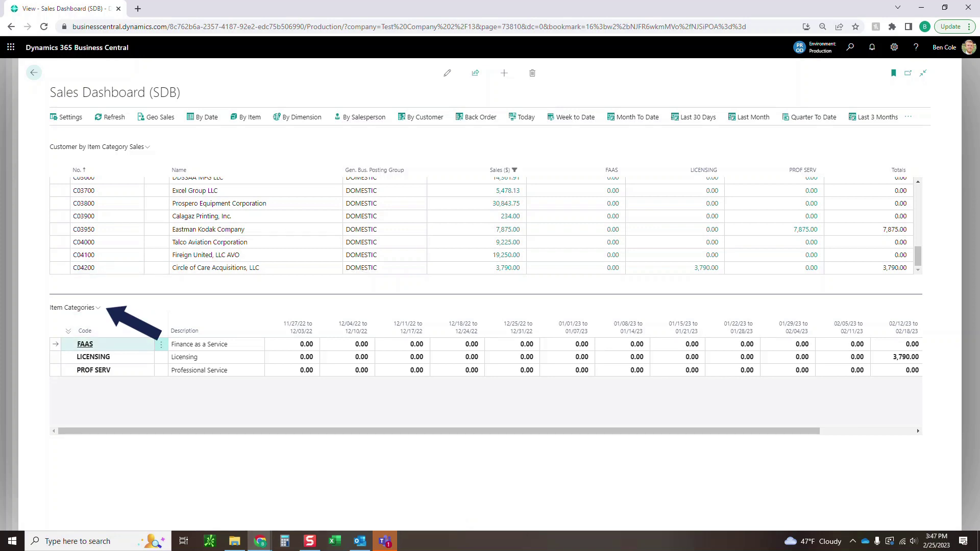
scroll(230, 255, "up", 10)
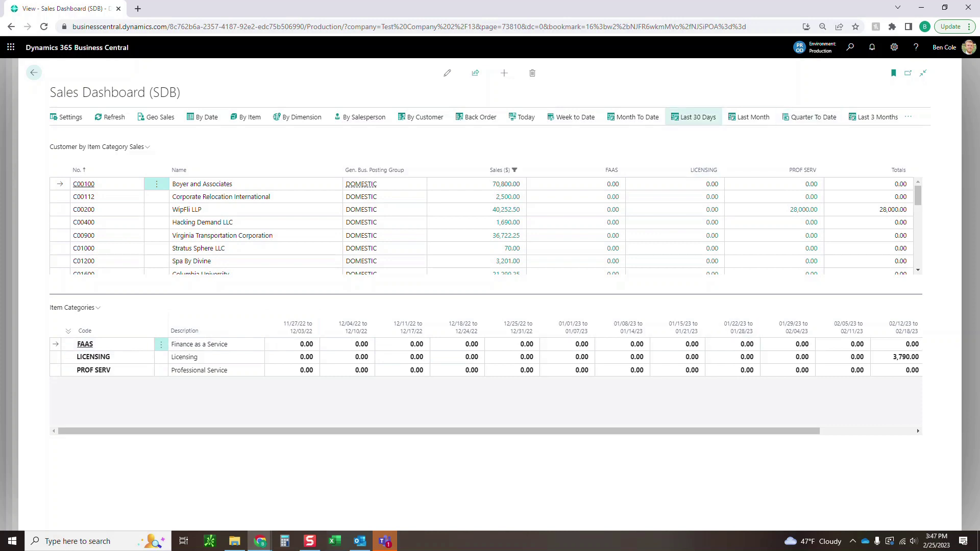
left_click(694, 117)
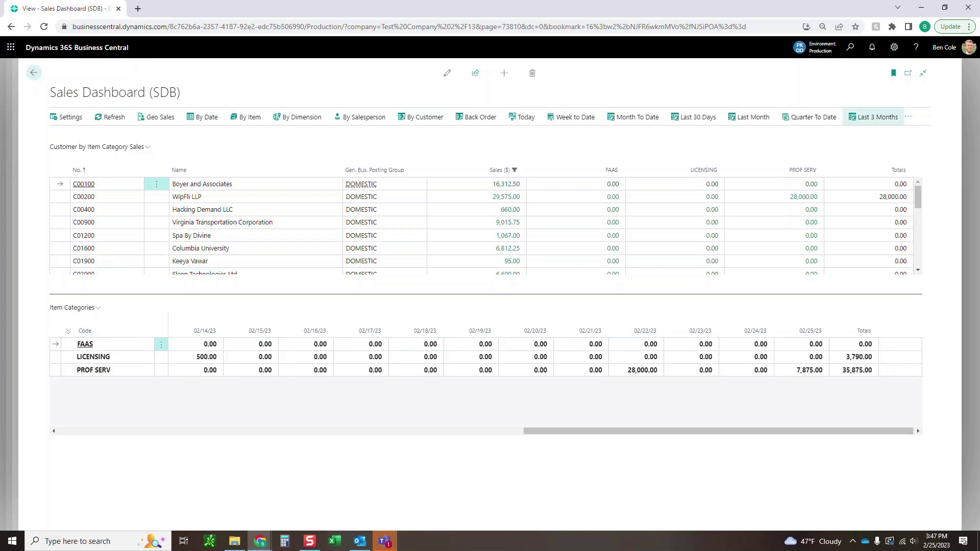
left_click(874, 117)
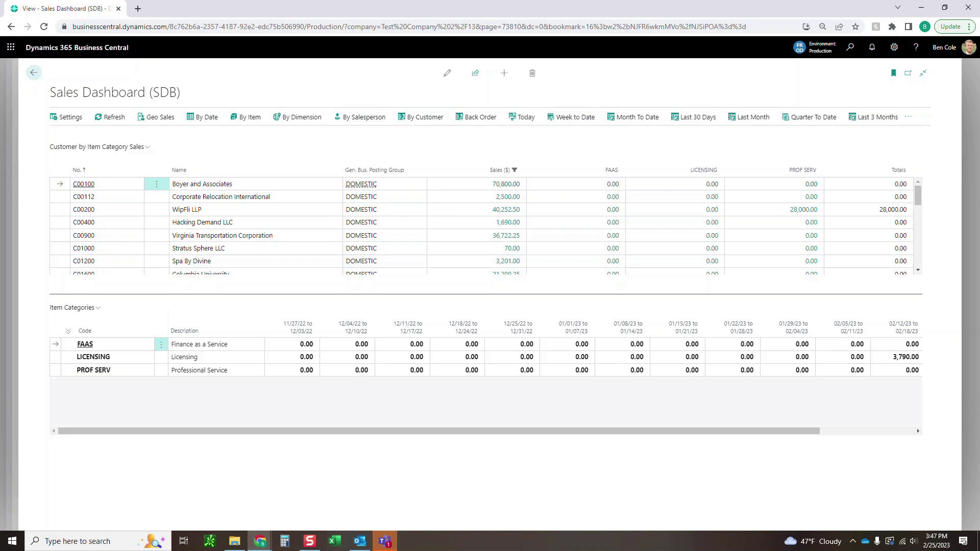
Step: Switch to By Dimension and inspect the Jet Reports, Office 365 and All Access Discount amounts
left_click(298, 116)
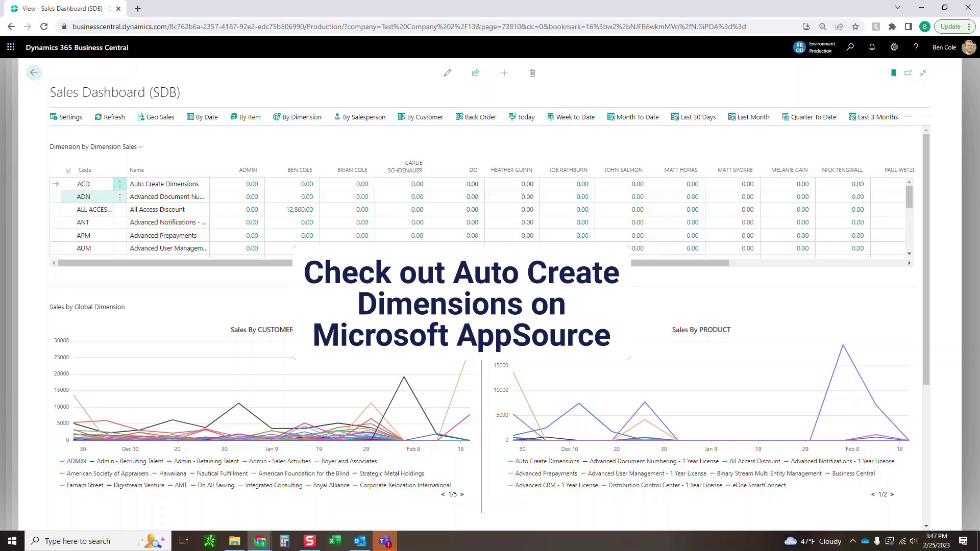
scroll(87, 197, "down", 3)
scroll(87, 219, "down", 3)
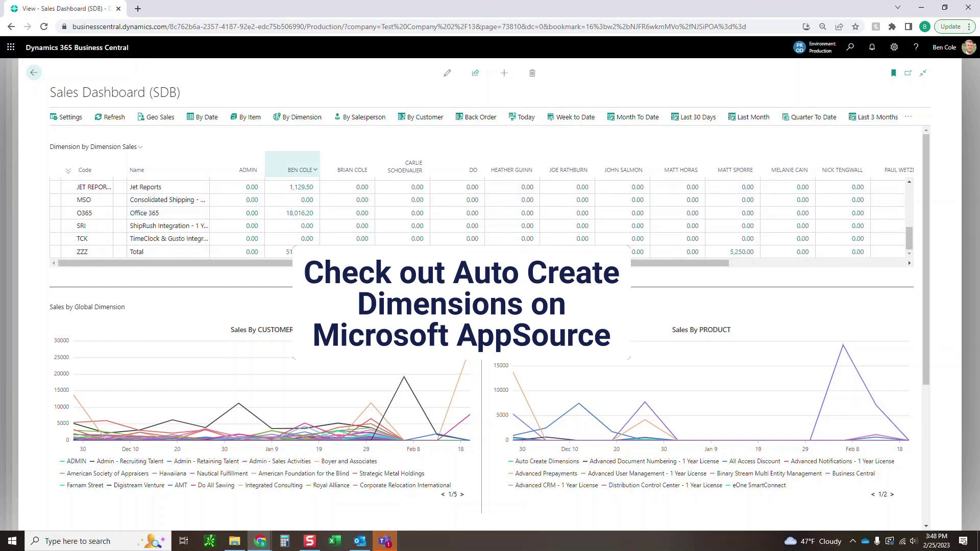
left_click(301, 187)
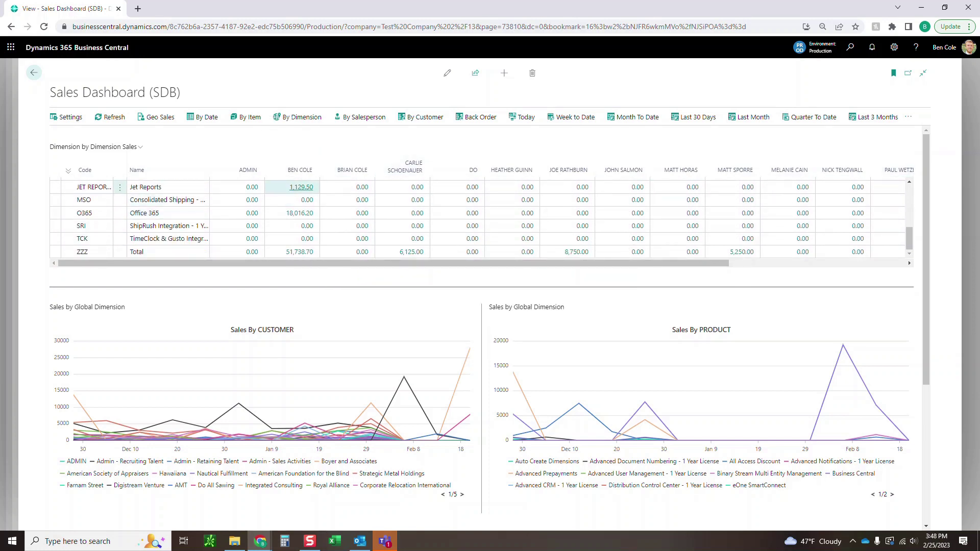
left_click(301, 213)
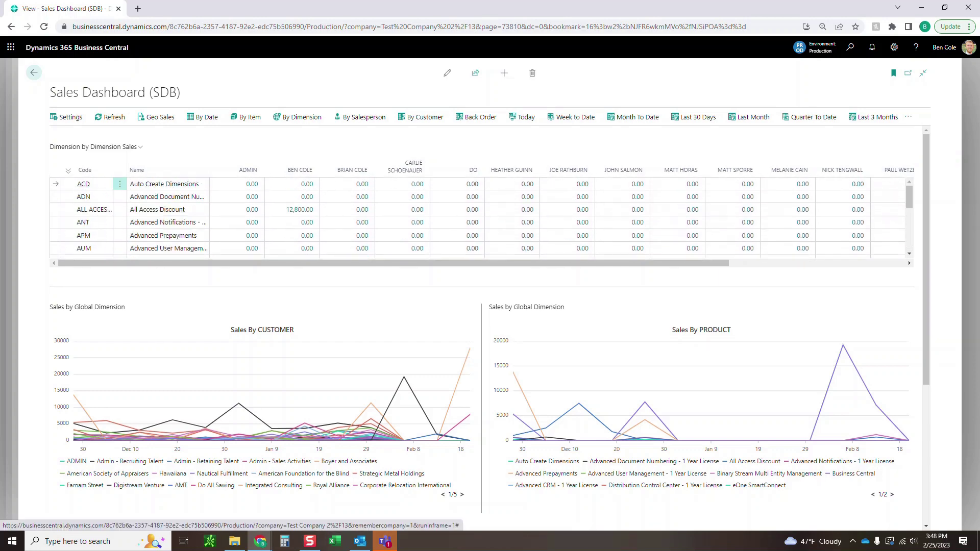
left_click(300, 209)
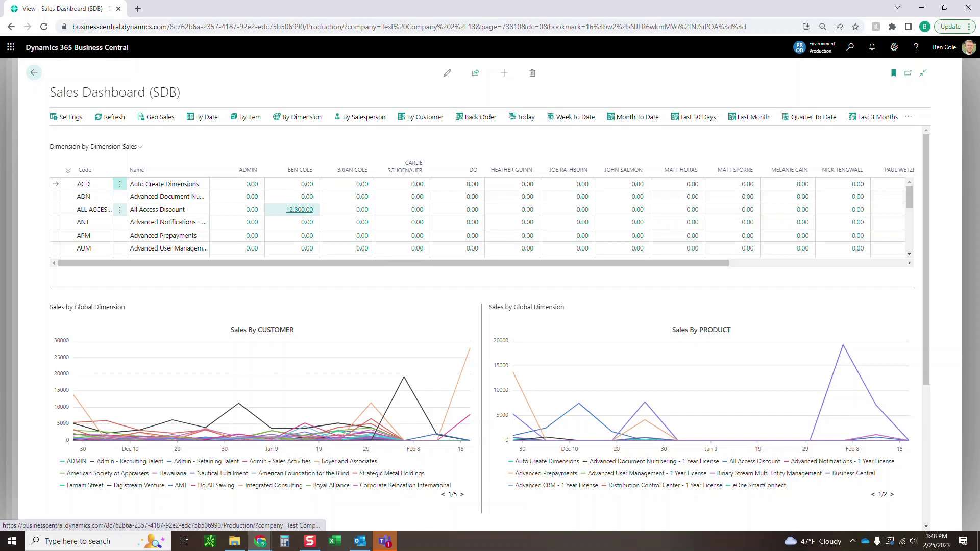
left_click(120, 184)
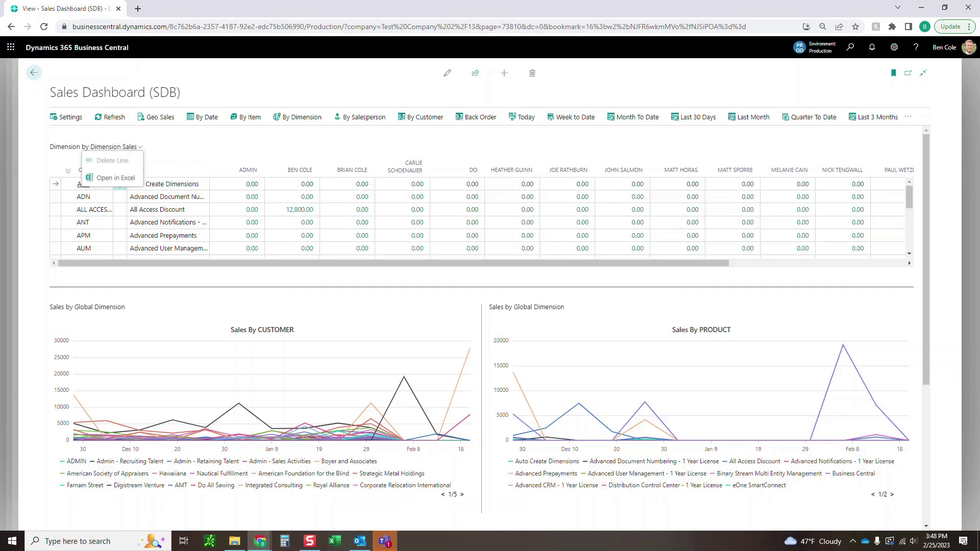
key("Escape")
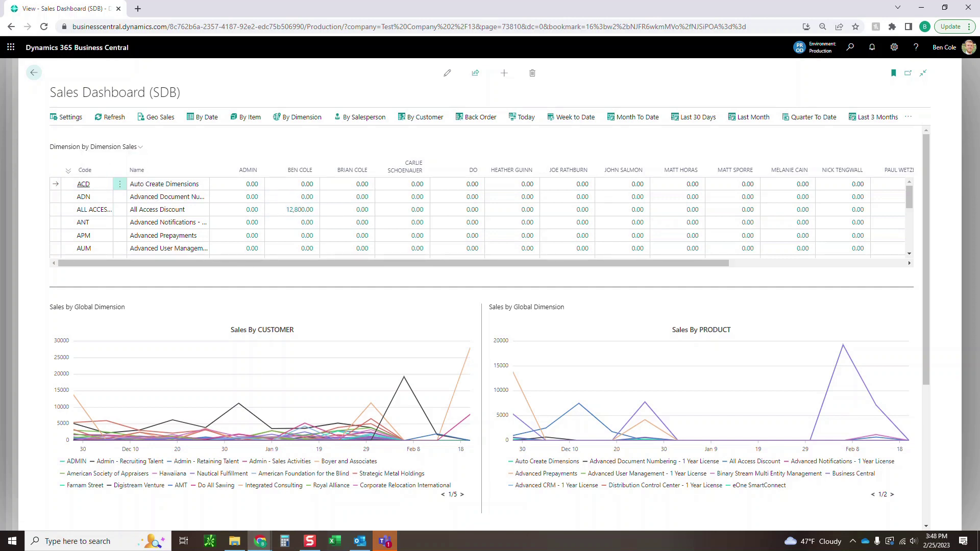
Step: Scroll down to the weekly Sales By Dimension grid and select the first Auto Create Dimensions amount
scroll(490, 327, "down", 1)
scroll(489, 326, "down", 1)
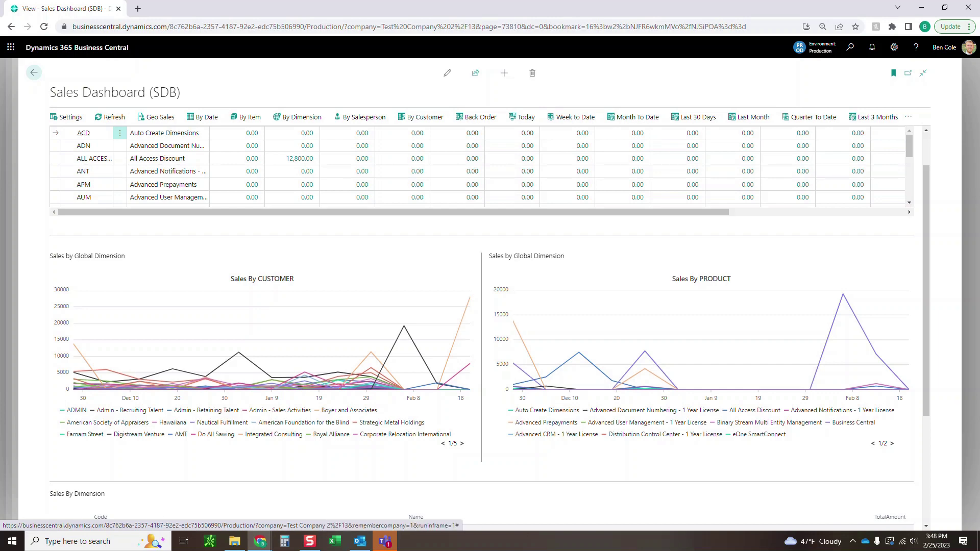
scroll(490, 327, "down", 2)
scroll(490, 326, "down", 2)
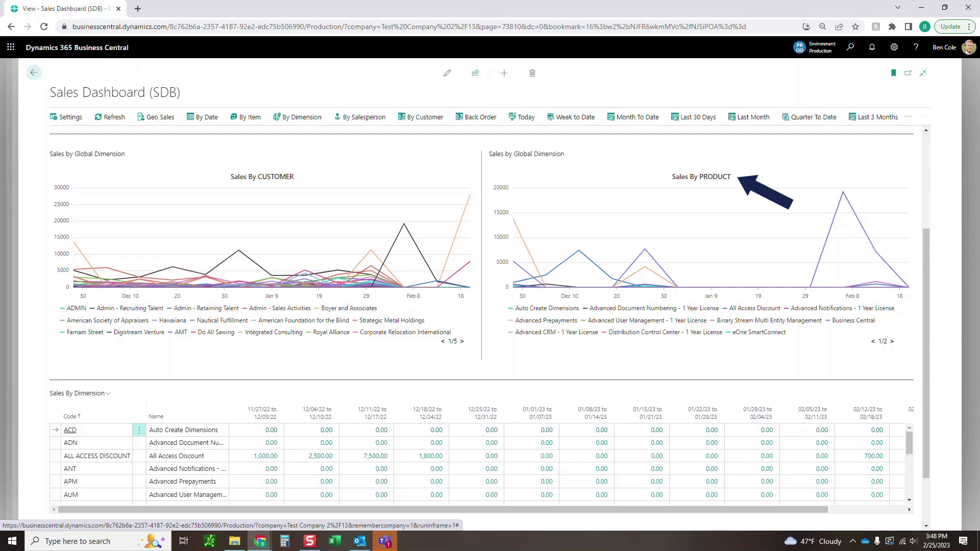
scroll(587, 340, "down", 1)
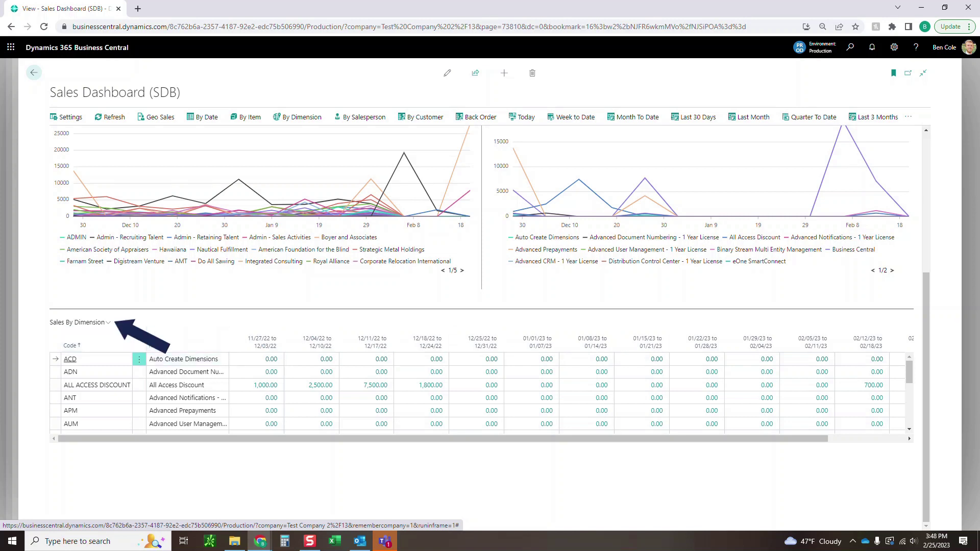
left_click(271, 359)
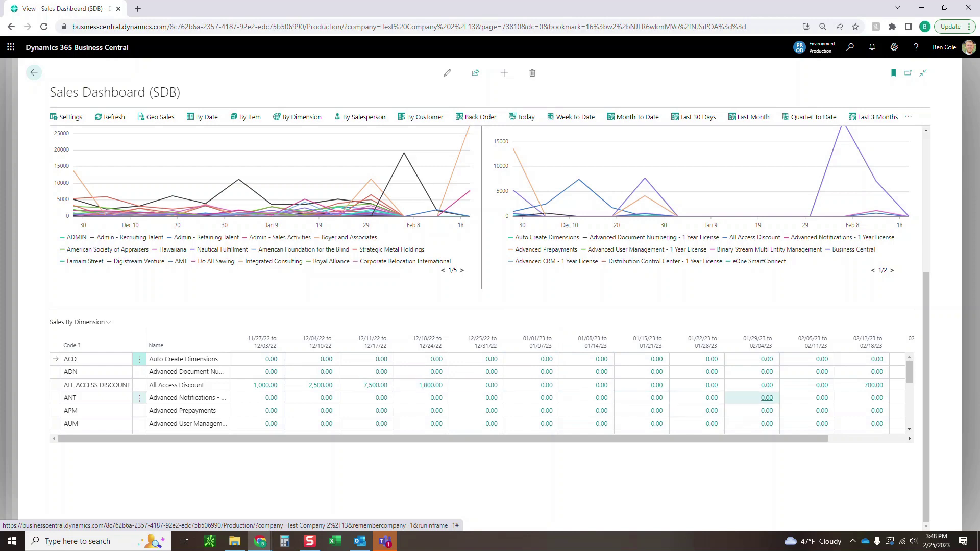
Step: Show By Salesperson sales for Quarter To Date, Last 30 Days, then Last 3 Months
left_click(363, 116)
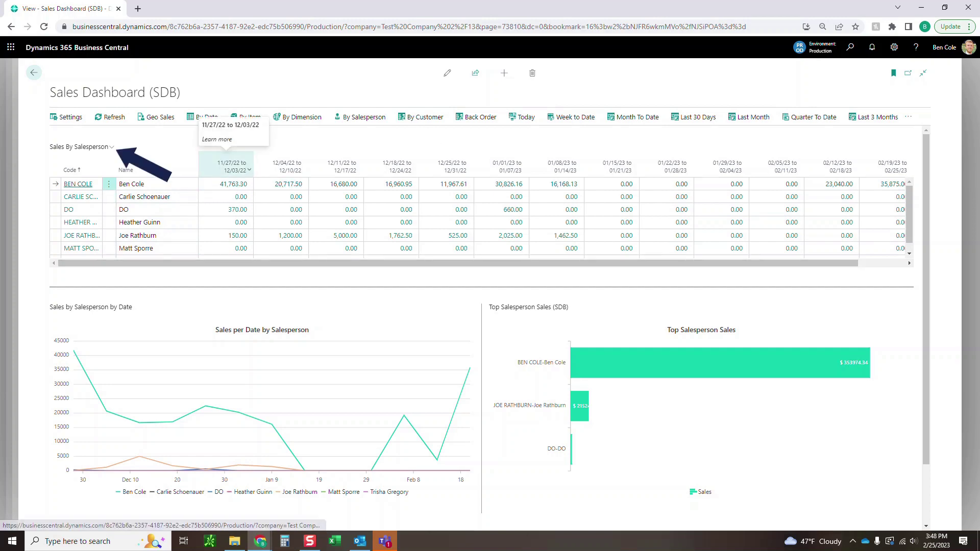
left_click(873, 117)
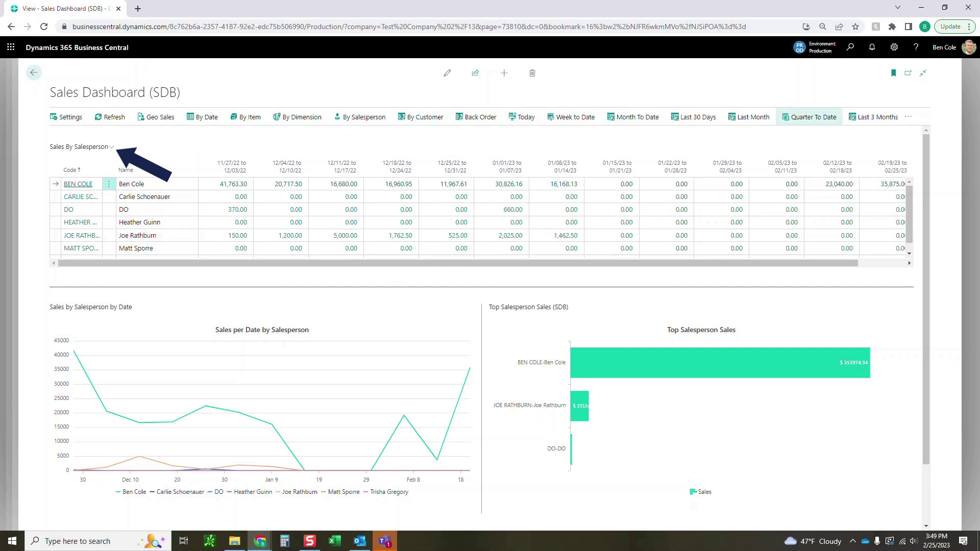
left_click(694, 117)
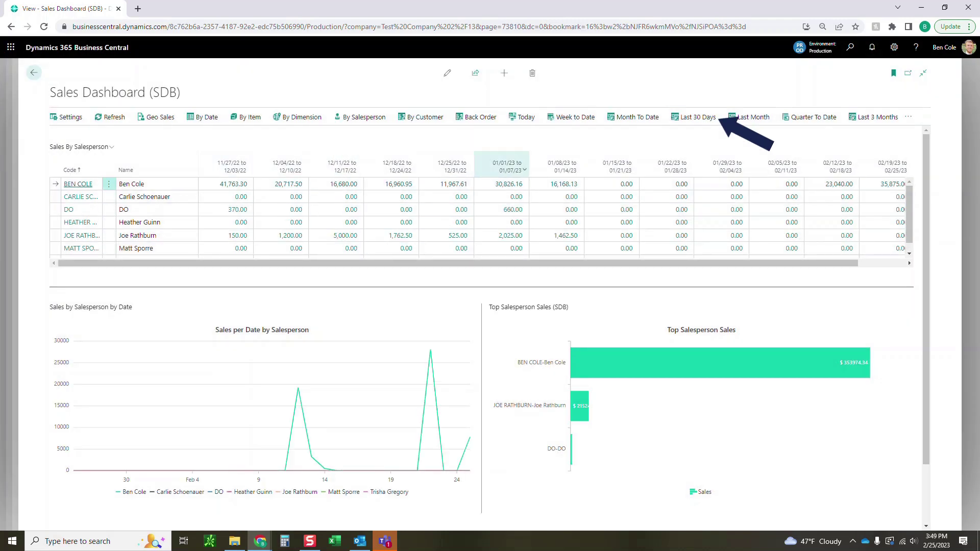
scroll(479, 307, "down", 1)
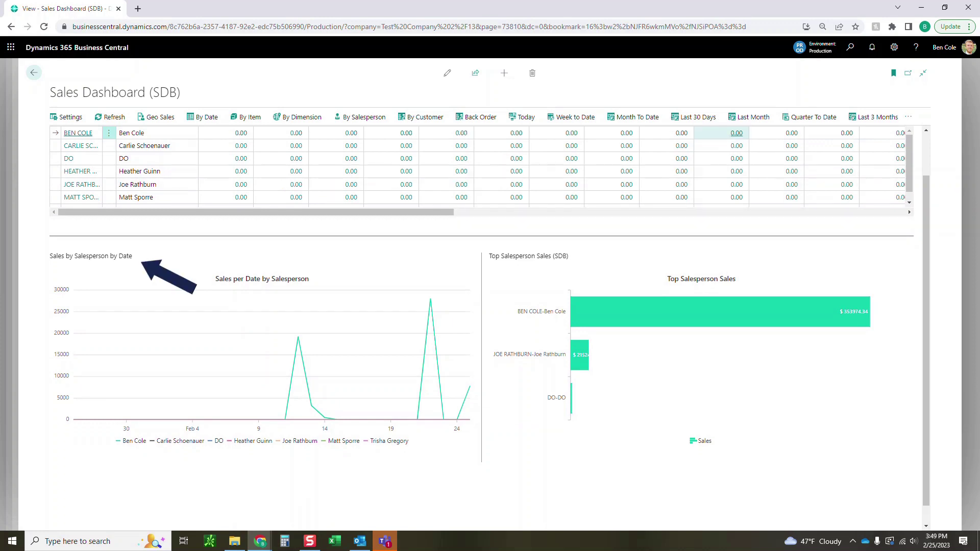
left_click(109, 117)
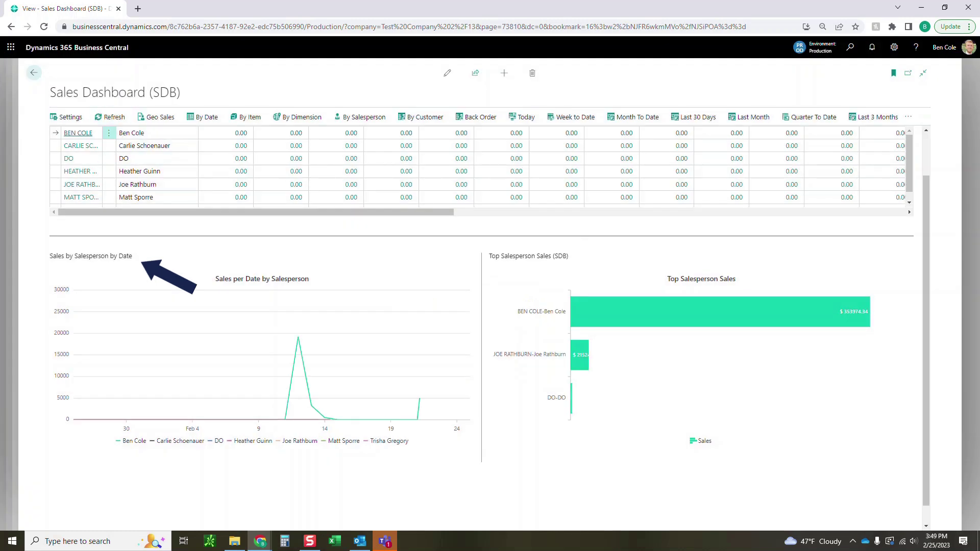
left_click(873, 117)
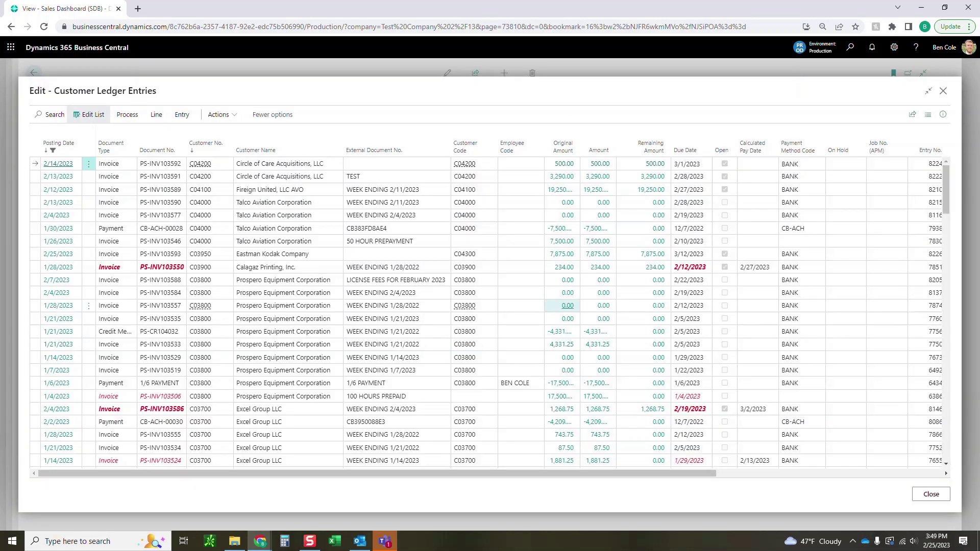
Step: Close the customer ledger entries and switch the dashboard to the By Customer view
scroll(758, 419, "down", 8)
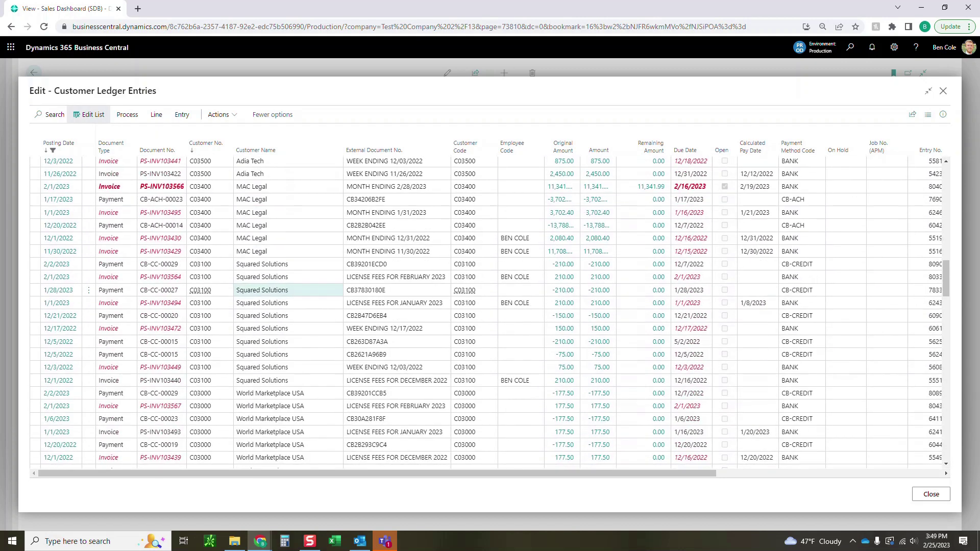
left_click(931, 494)
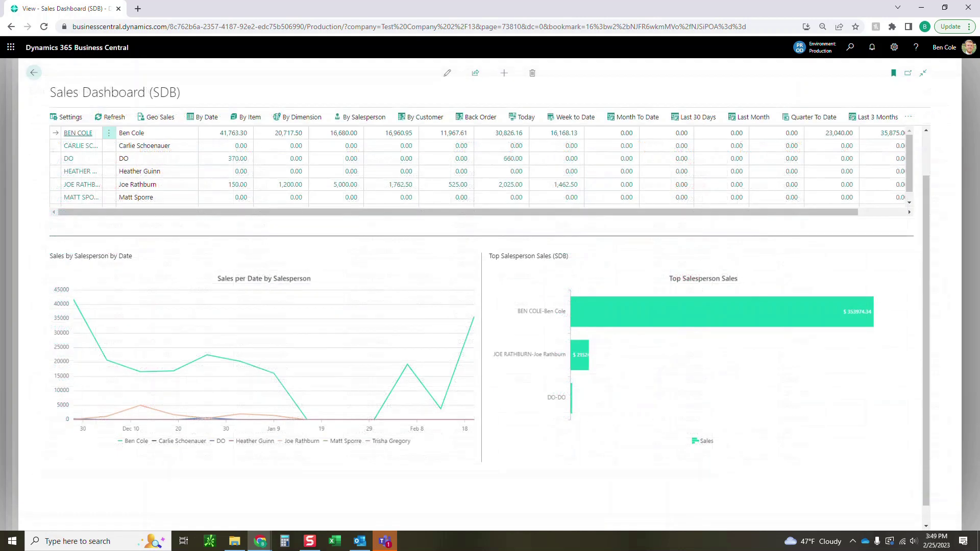
scroll(489, 323, "down", 1)
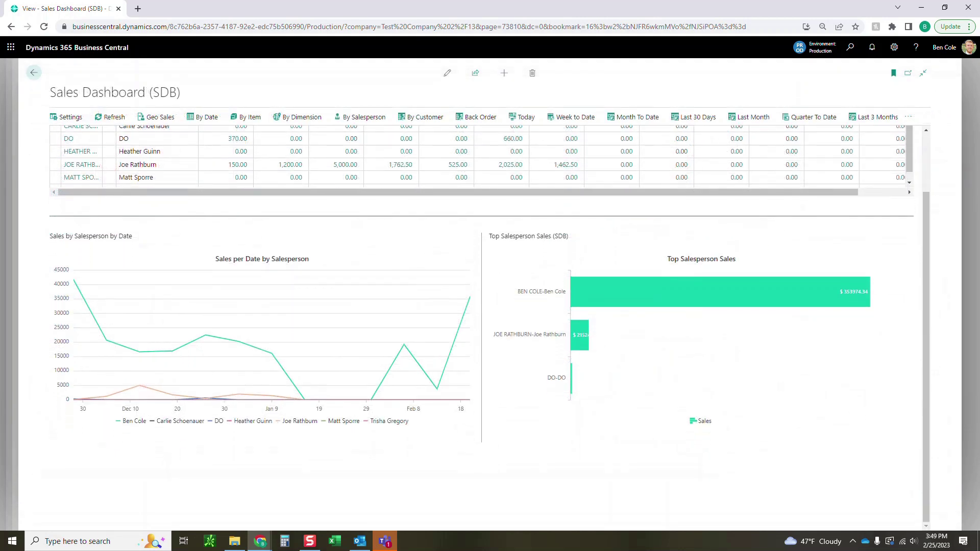
left_click(421, 117)
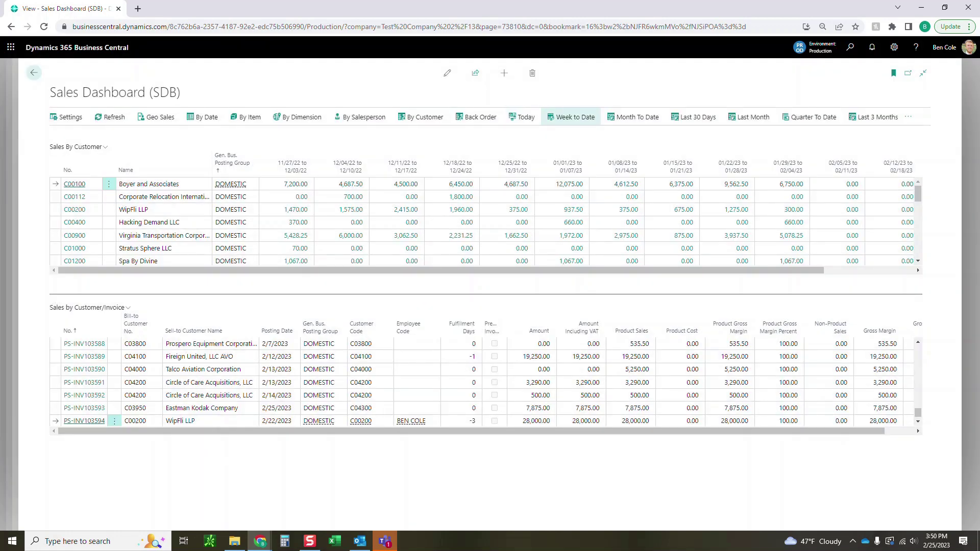
Step: Filter By Customer sales to Today, then back to Last 3 Months
left_click(531, 118)
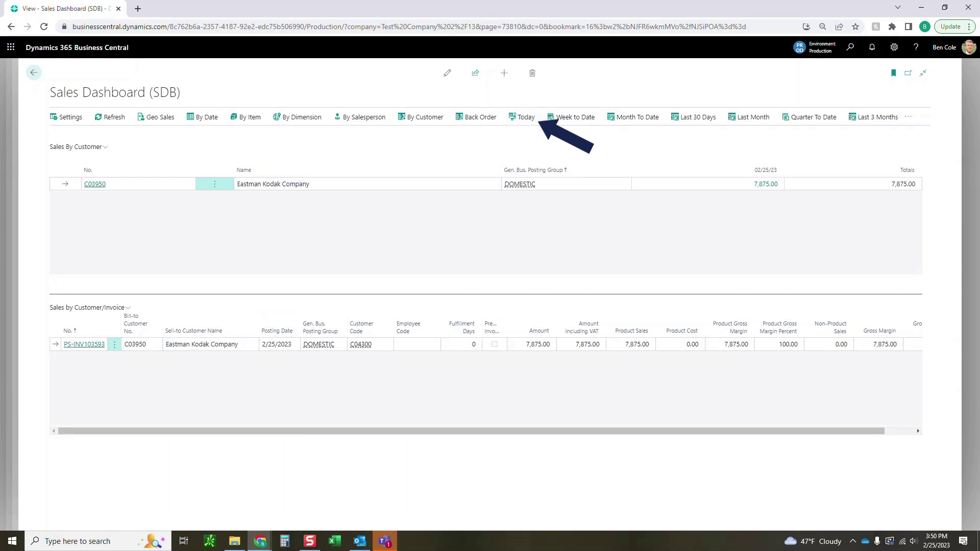
left_click(874, 117)
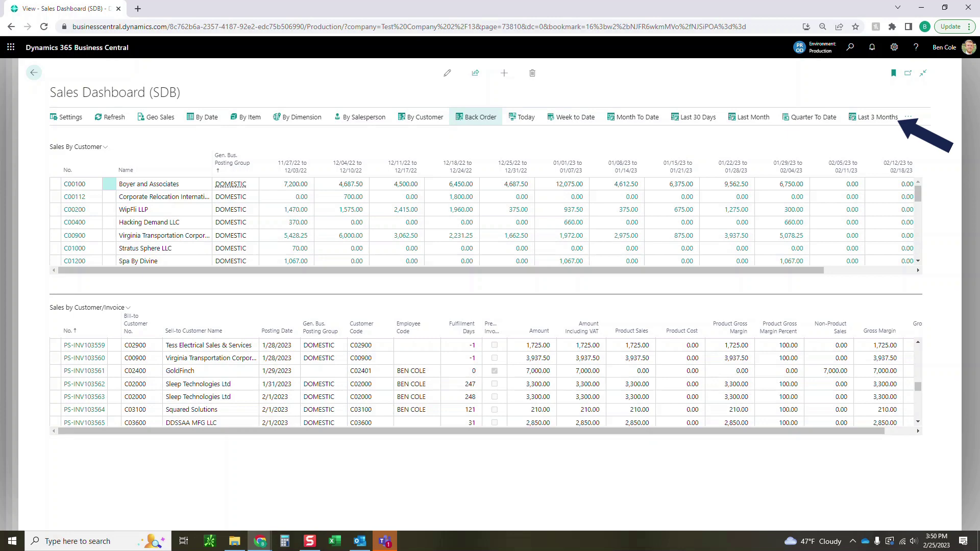
Step: Switch to the Back Order view and review both Microsoft Surface 9 back orders, including Excel Group LLC's
key("Return")
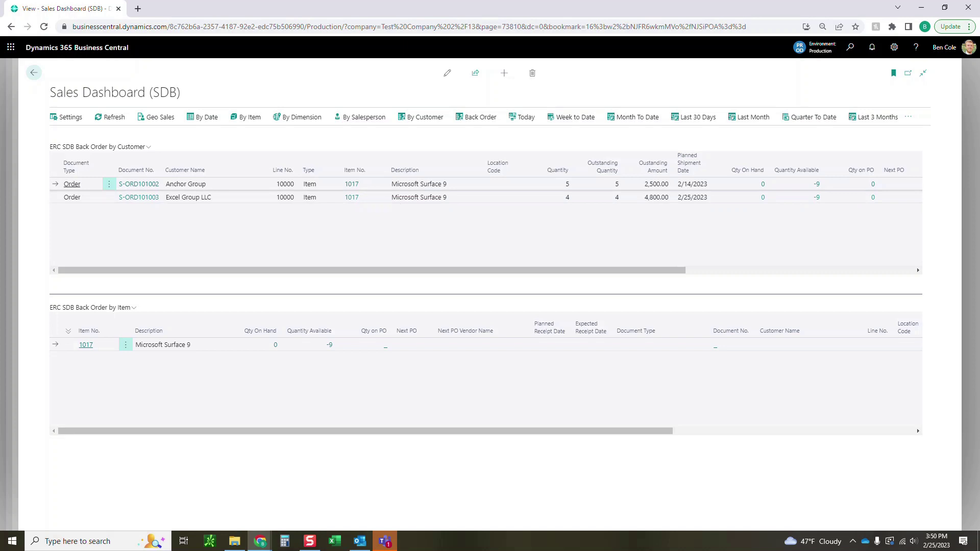
left_click_drag(392, 183, 447, 184)
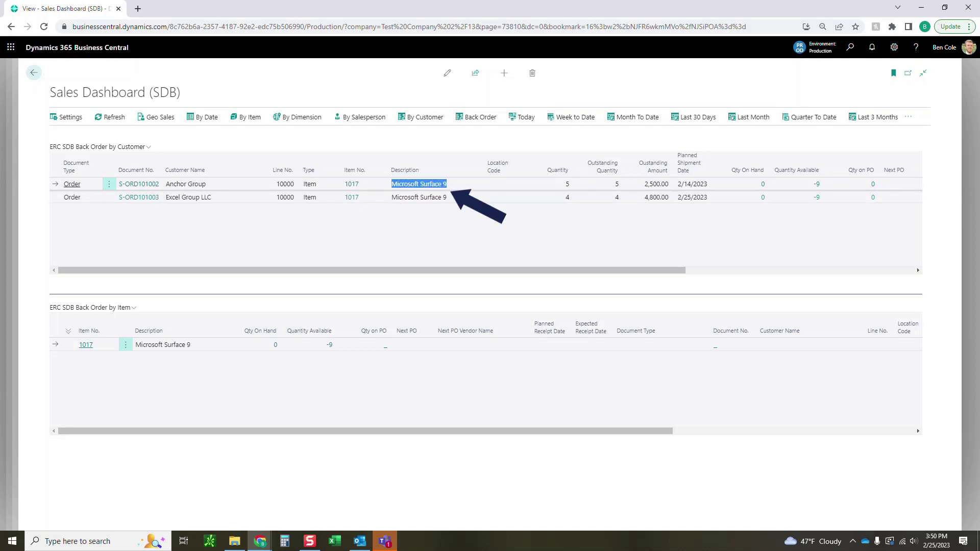
left_click(567, 184)
left_click(566, 197)
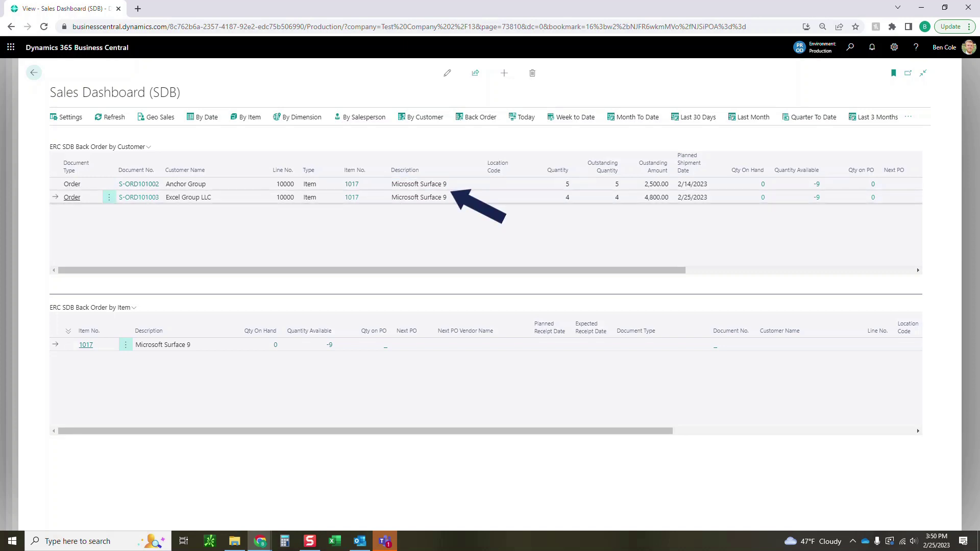